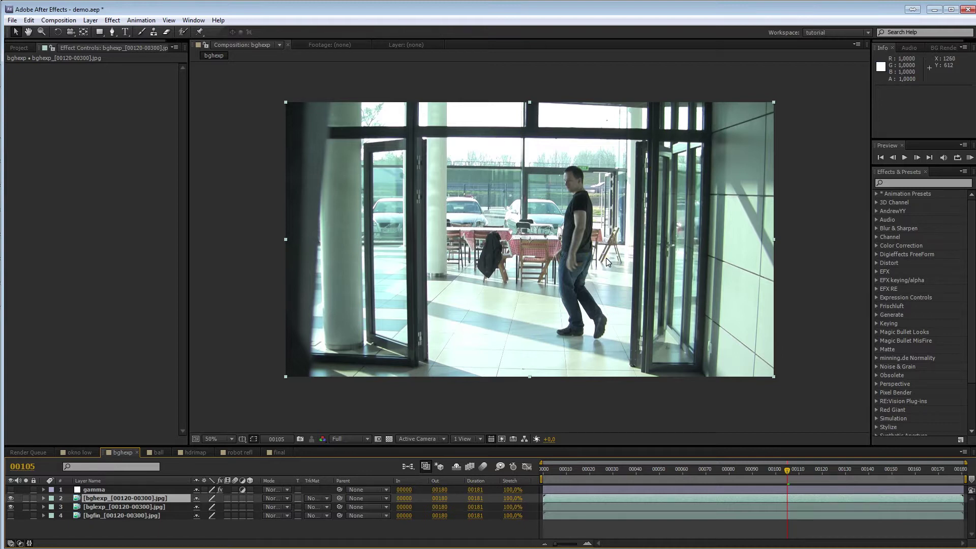
left_click(10, 498)
left_click(10, 498)
left_click(10, 498)
left_click(11, 499)
left_click(11, 499)
right_click(110, 176)
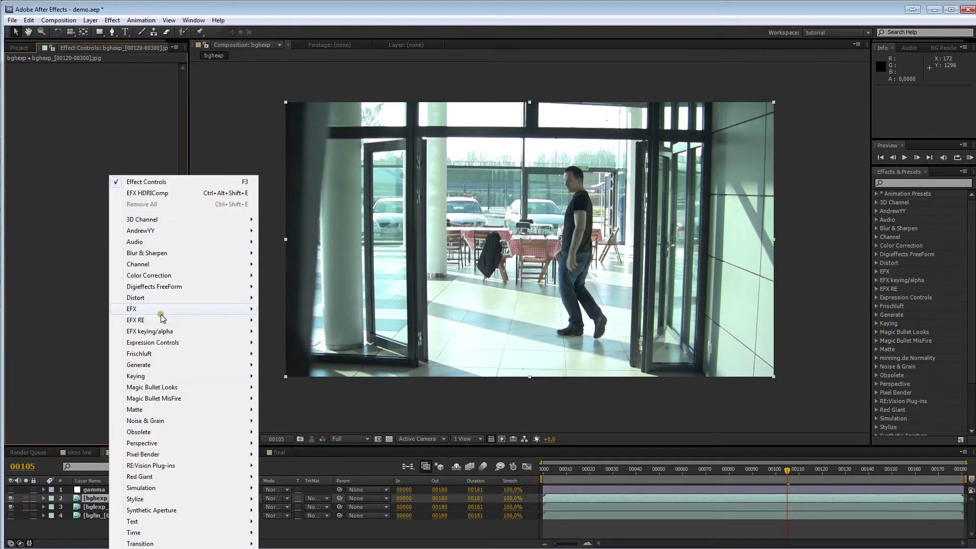
mouse_move(161, 314)
left_click(83, 311)
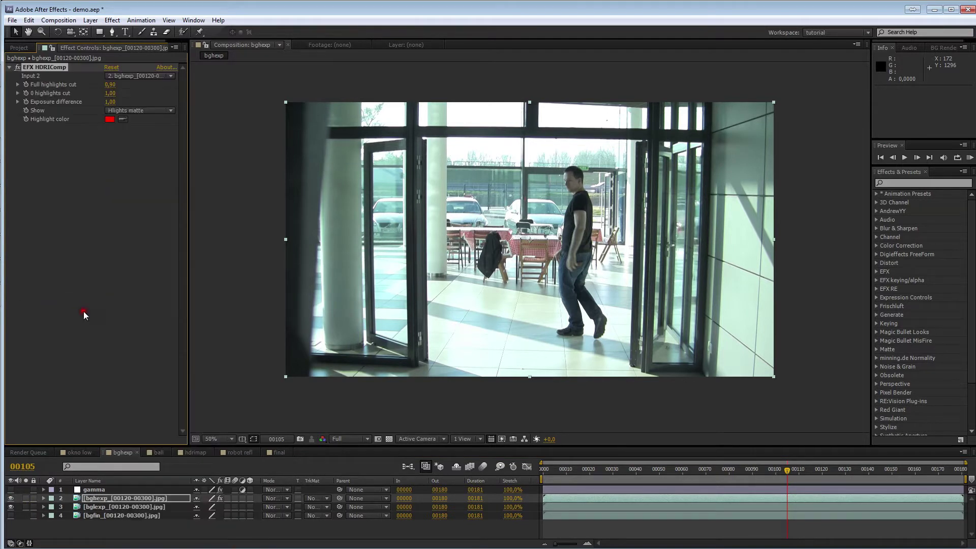
left_click(17, 67)
left_click(18, 68)
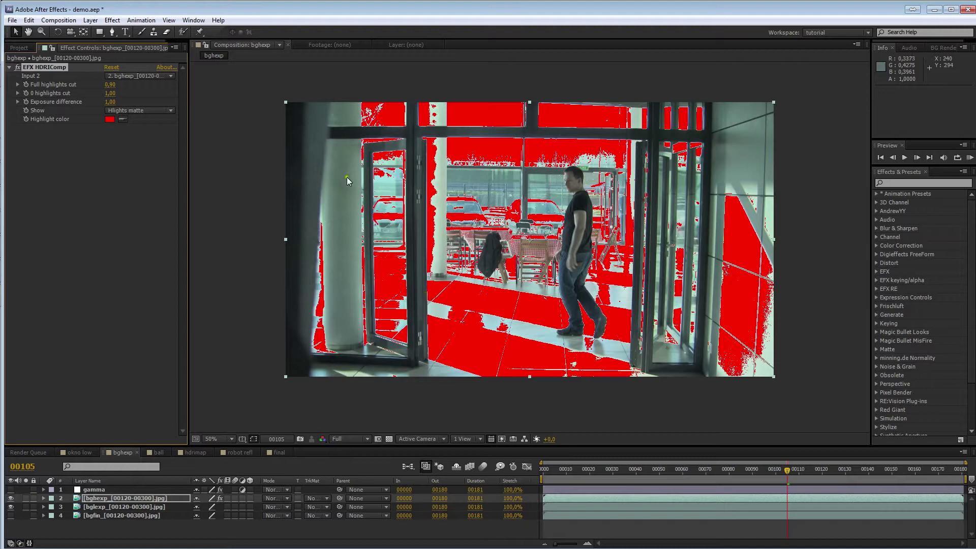
left_click(18, 84)
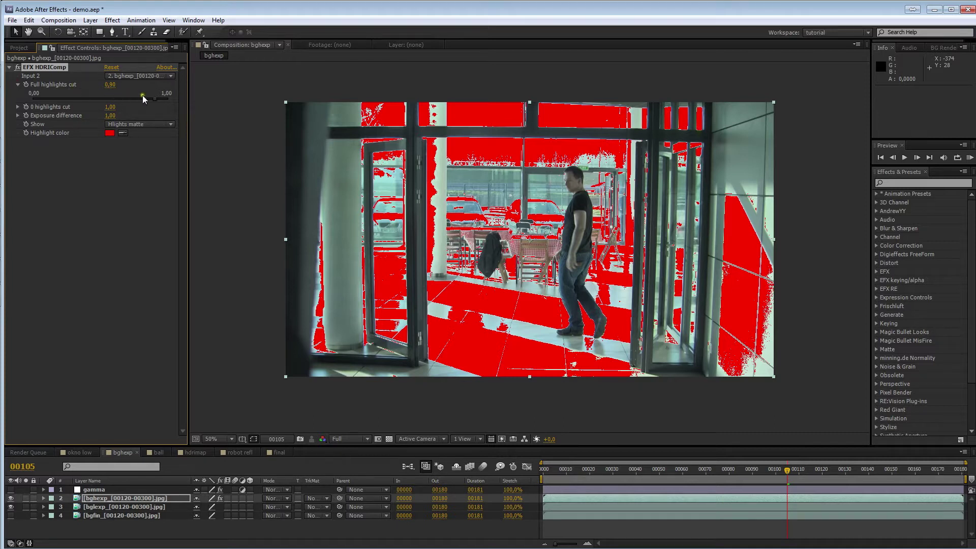
mouse_move(154, 99)
left_mouse_down()
mouse_move(112, 100)
mouse_move(148, 101)
left_mouse_up()
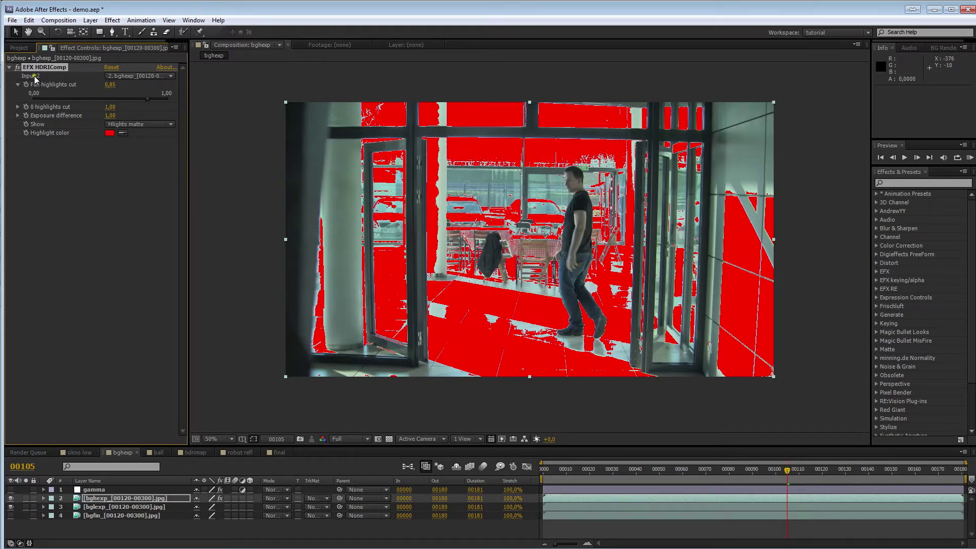
left_click(146, 77)
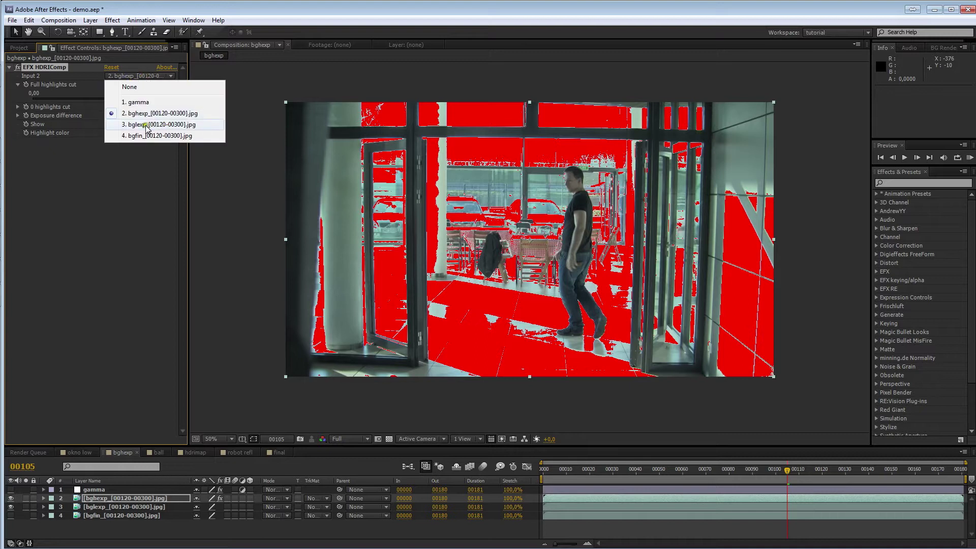
left_click(152, 125)
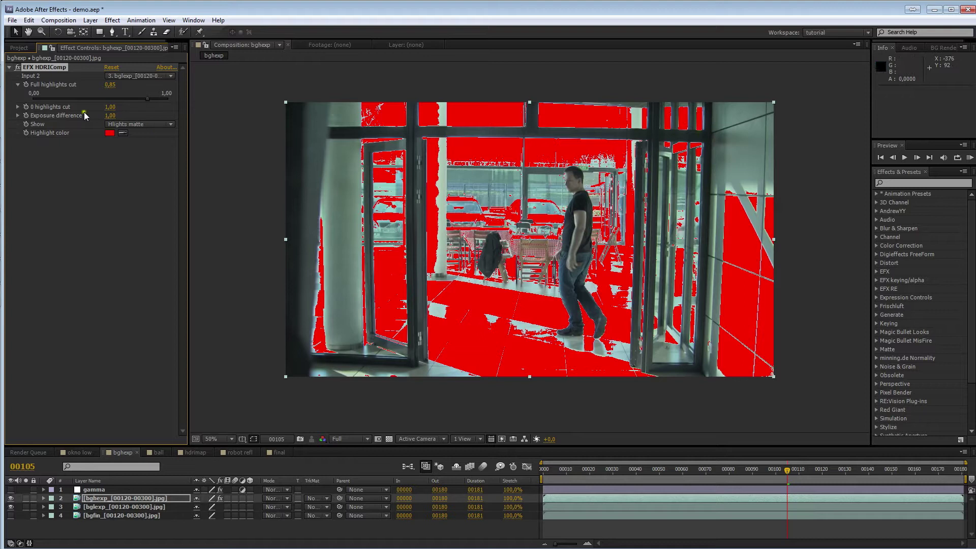
Try softer matte edges with lower 0 highlights cut values, then restore it to 1.00 and set Full highlights cut to 0.92.
left_click(18, 107)
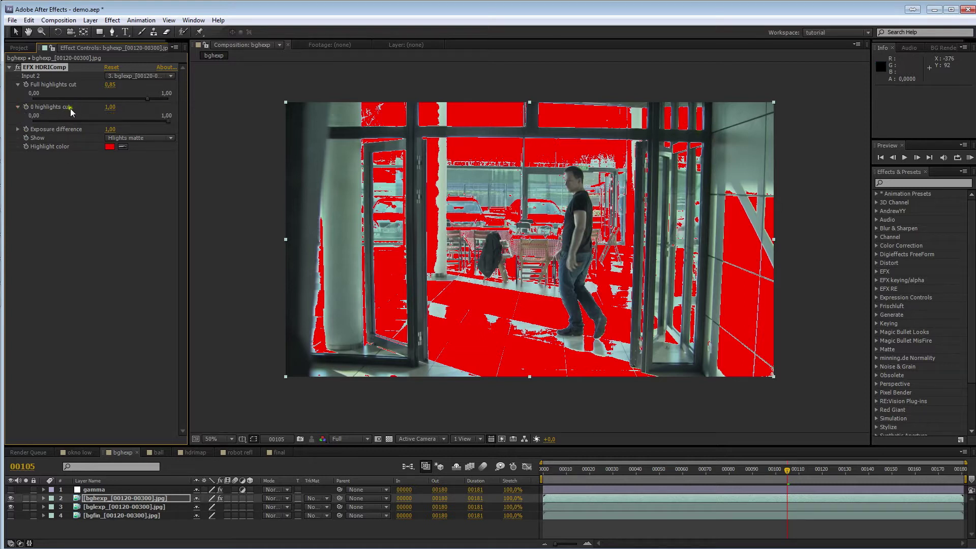
left_click_drag(159, 120, 154, 122)
left_click_drag(151, 122, 144, 121)
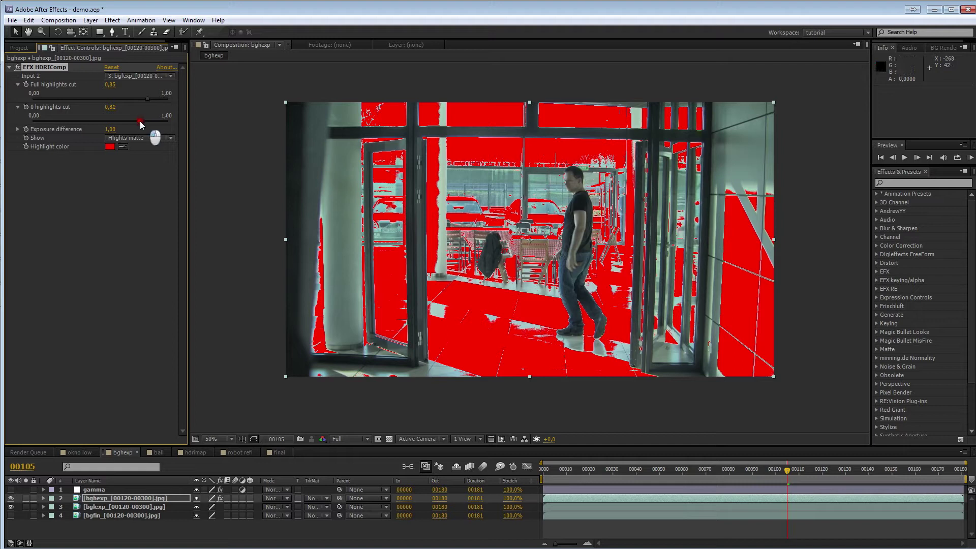
mouse_move(133, 122)
left_mouse_down()
mouse_move(104, 123)
mouse_move(154, 99)
mouse_move(168, 105)
mouse_move(162, 99)
mouse_move(128, 124)
left_mouse_up()
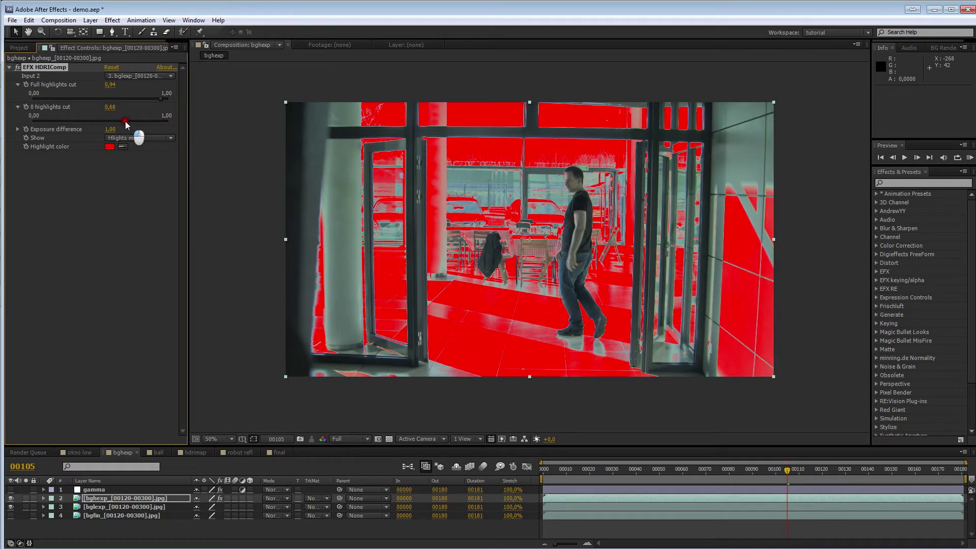
left_click_drag(142, 120, 159, 99)
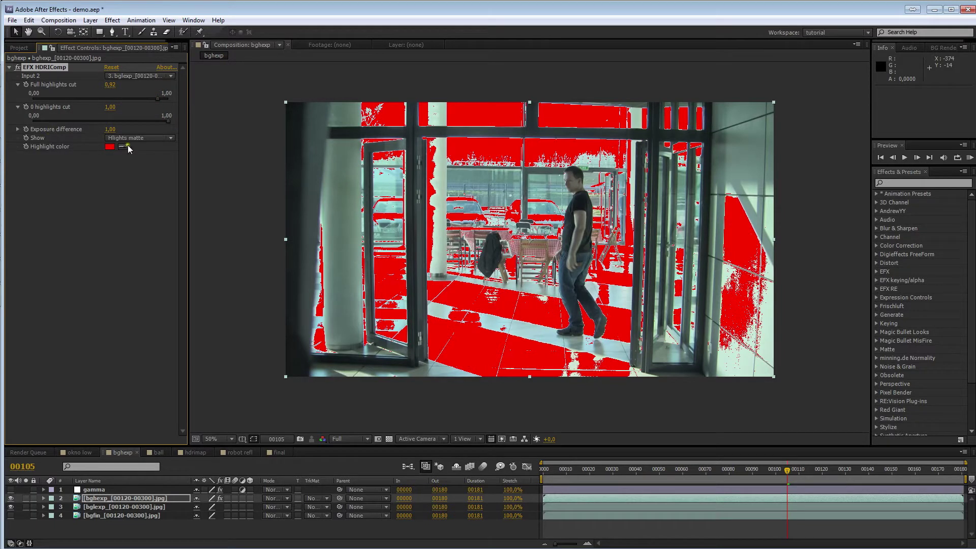
Review the effect's original and detail in Hlights layer views, and return to the Hlights matte view.
left_click(160, 138)
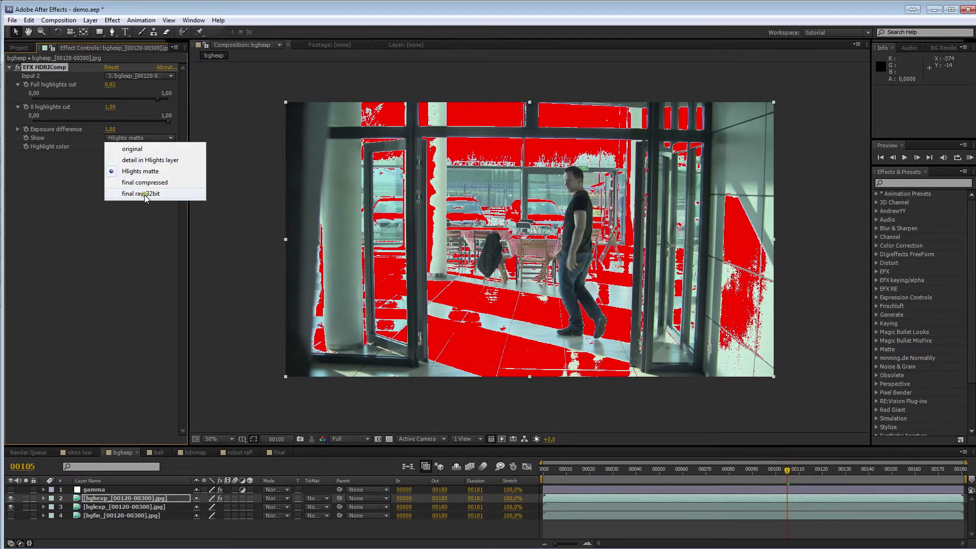
left_click(140, 149)
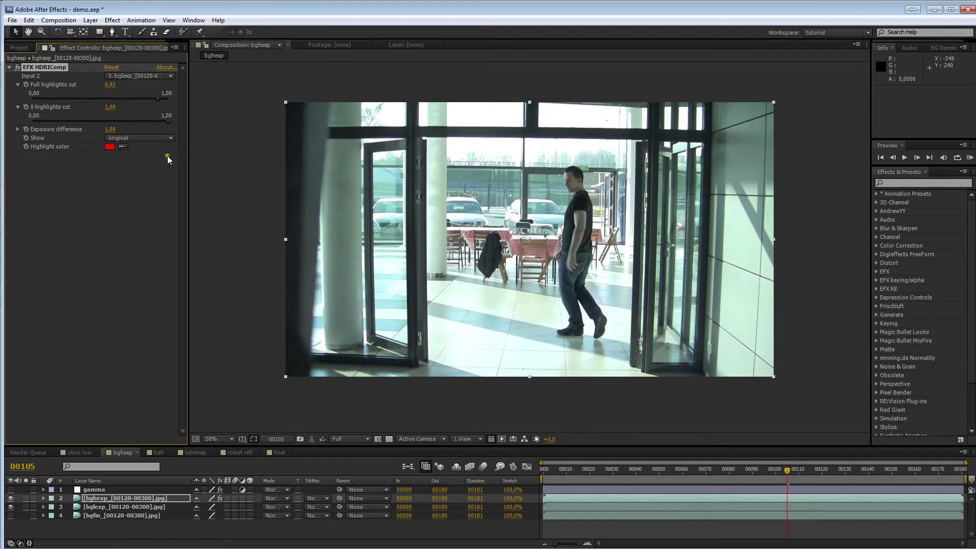
left_click(158, 139)
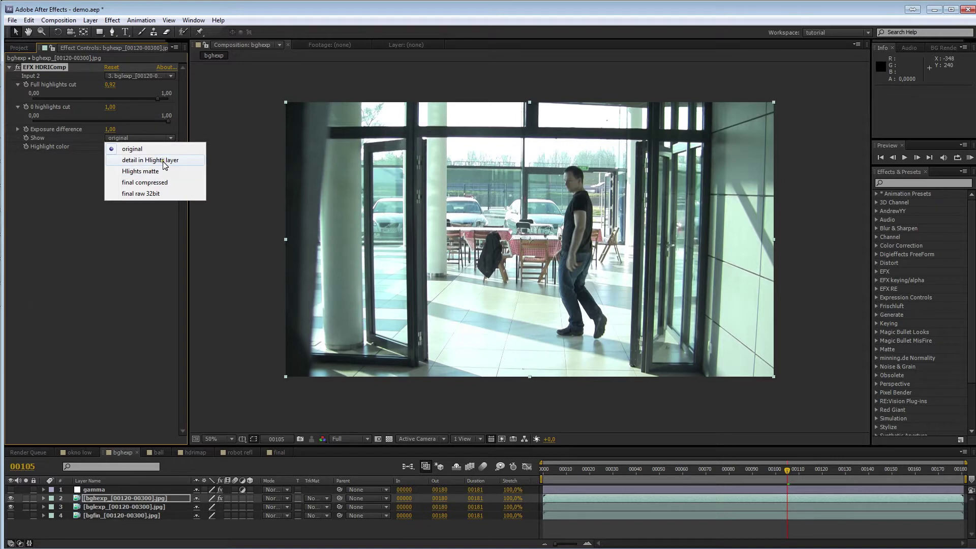
left_click(162, 160)
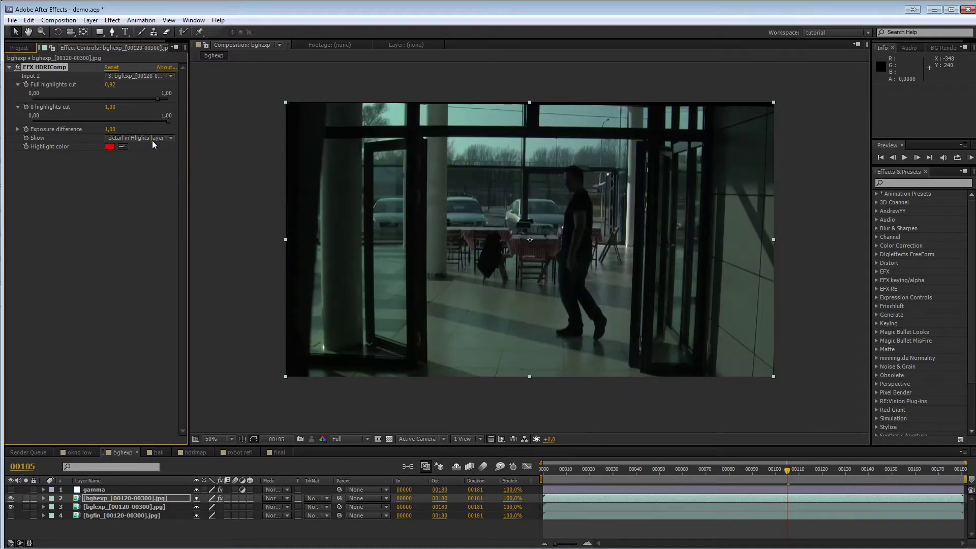
left_click(152, 138)
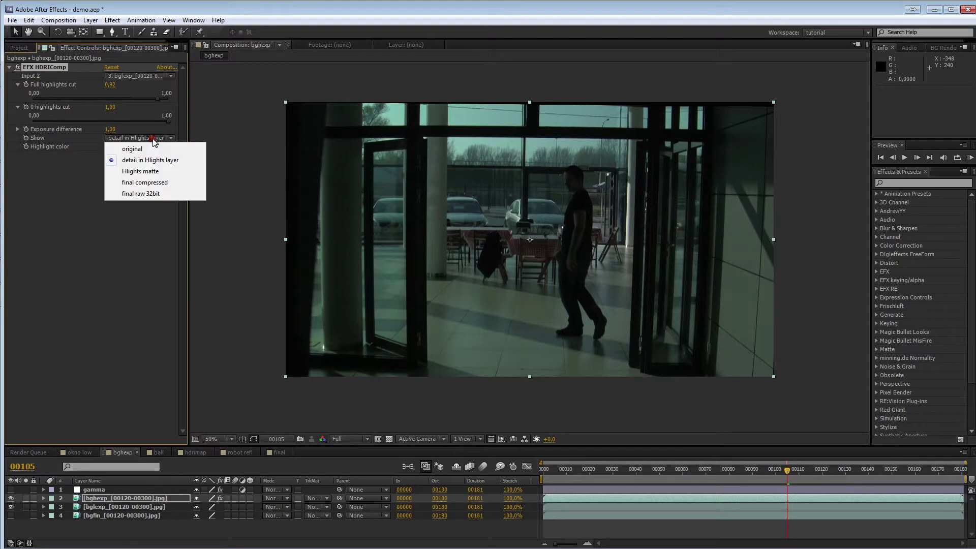
left_click(147, 171)
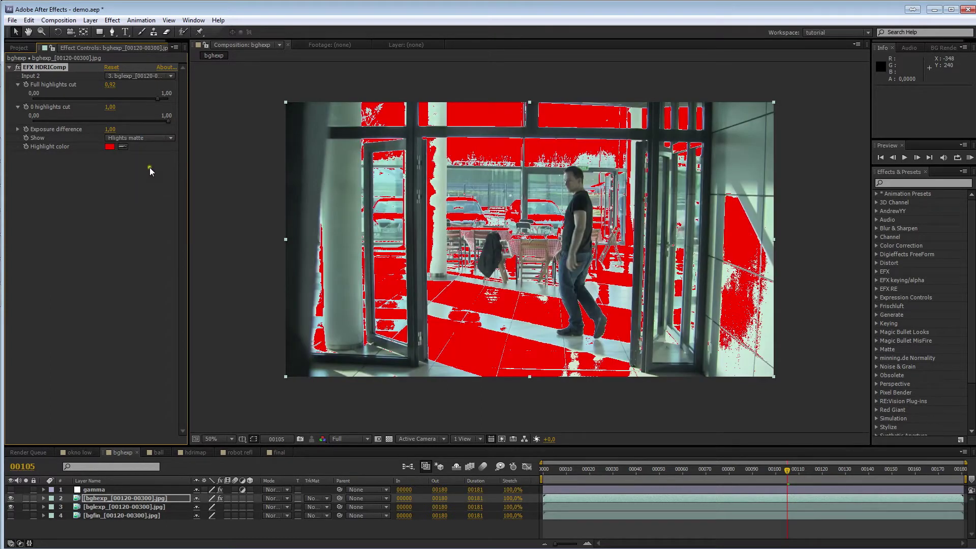
Switch the effect's output to final compressed and set the Exposure difference to 3.09.
left_click(154, 138)
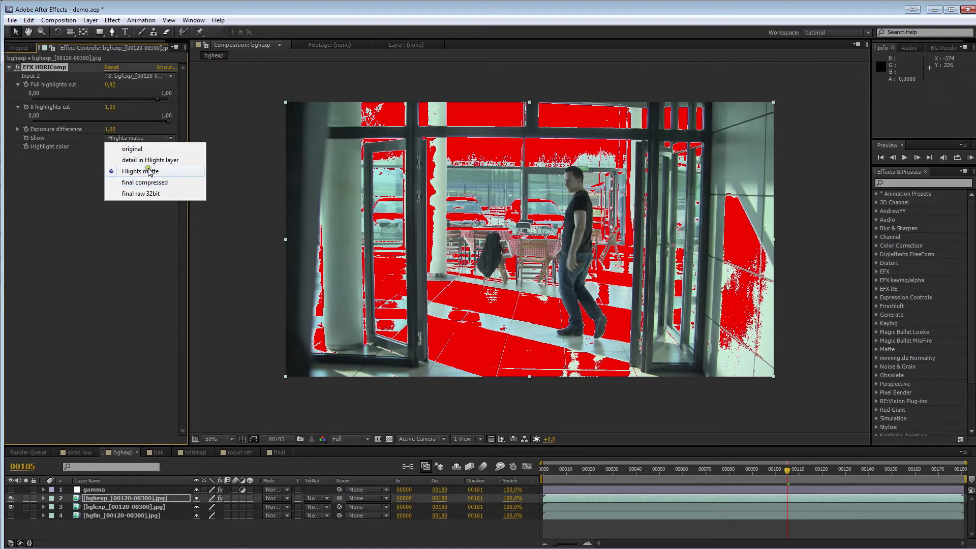
left_click(151, 183)
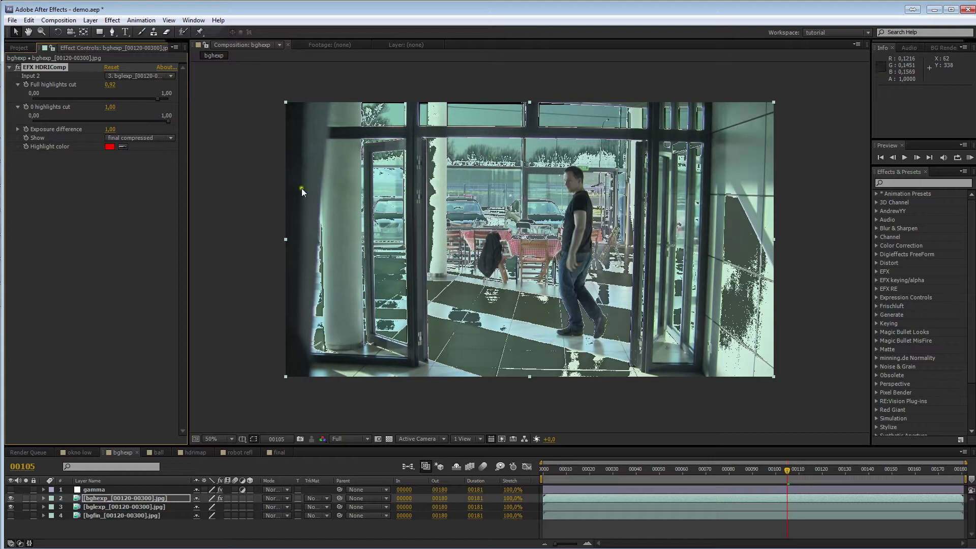
left_click(22, 128)
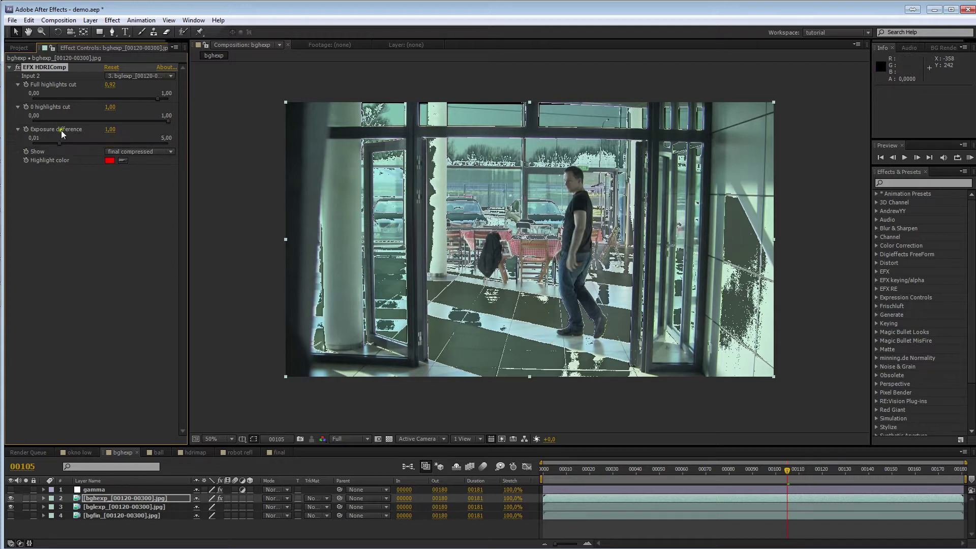
left_click_drag(59, 143, 106, 146)
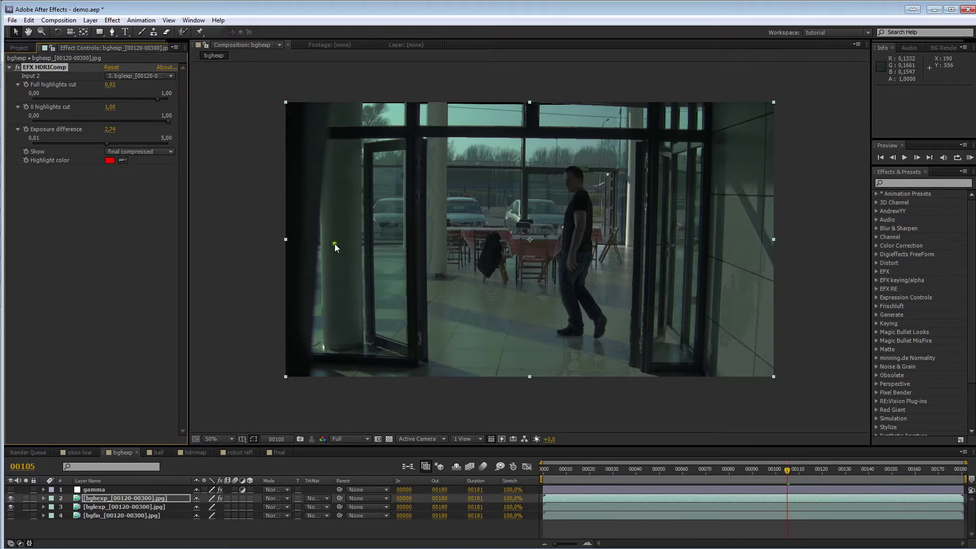
left_click(108, 144)
left_click_drag(108, 144, 122, 146)
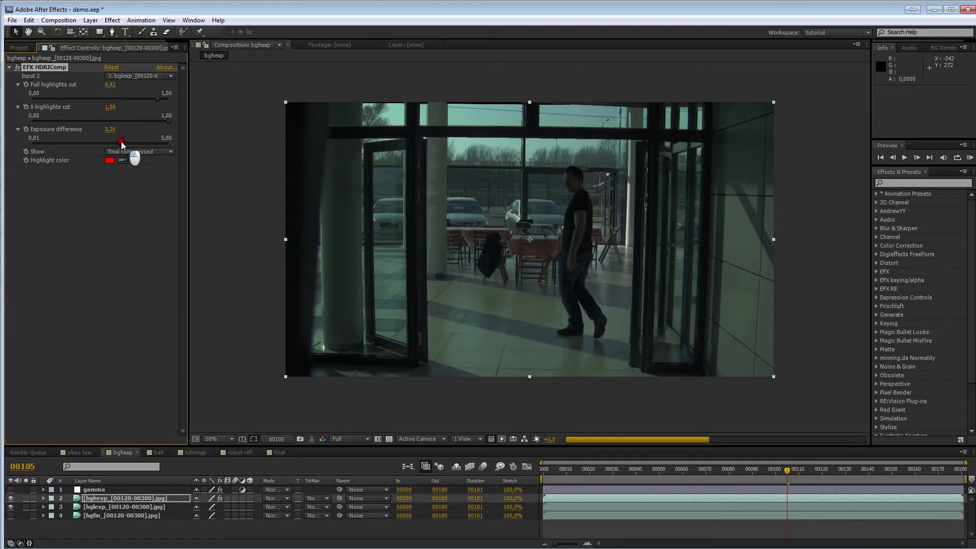
left_click_drag(121, 146, 117, 145)
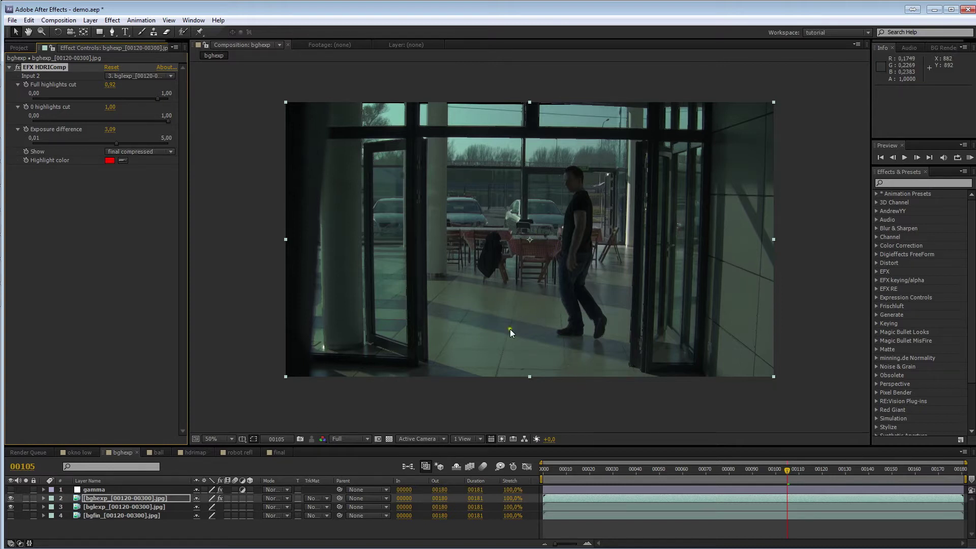
Set the 0 highlights cut to 0.73 and compare the composite with the HDRIComp effect off and on.
left_click_drag(169, 125, 133, 121)
left_click(18, 68)
left_click(19, 68)
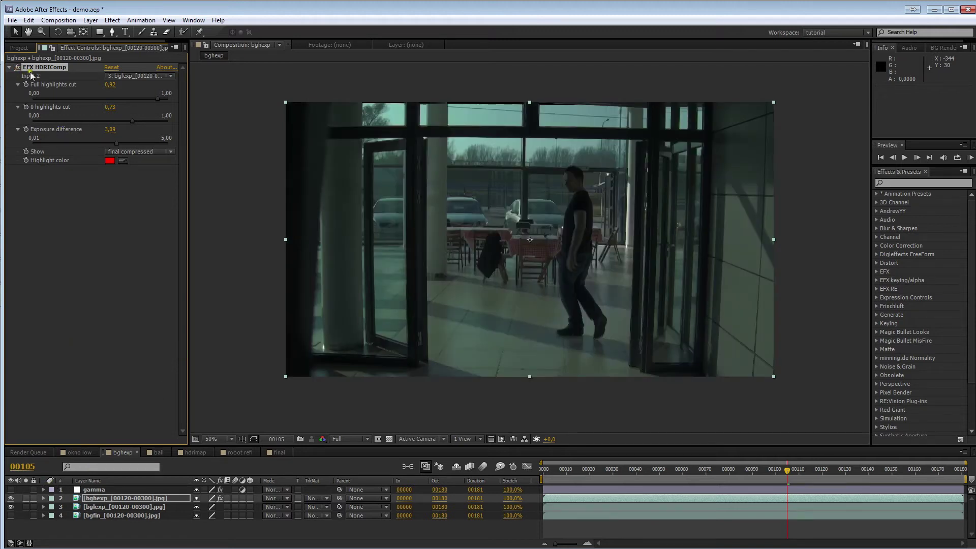
Check the project's colour depth setting, return to the HDRIComp settings and deselect the layer.
left_click(21, 47)
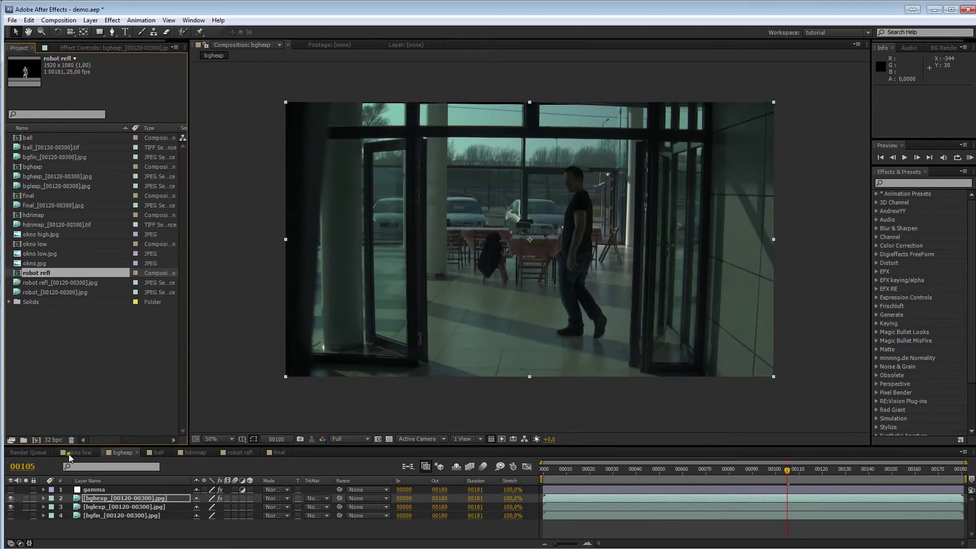
key("F3")
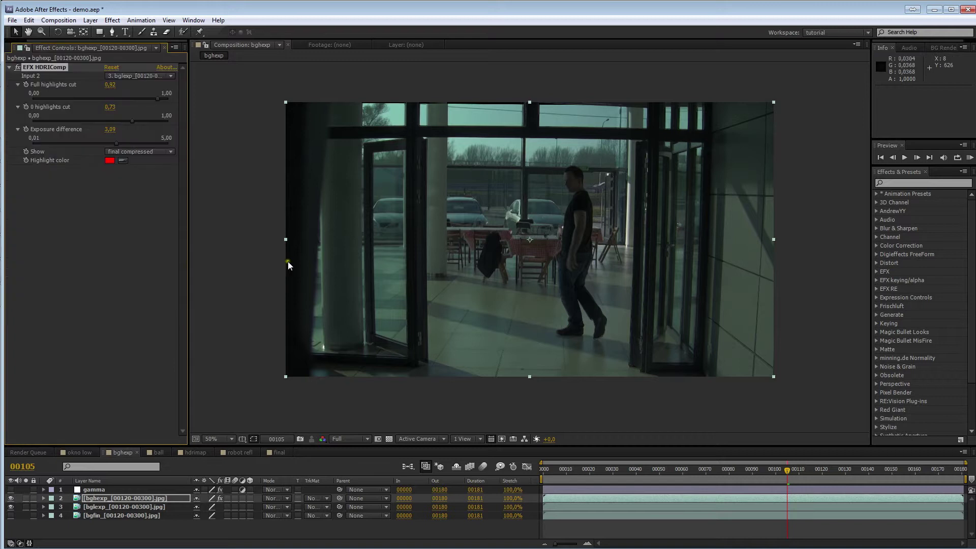
left_click(485, 410)
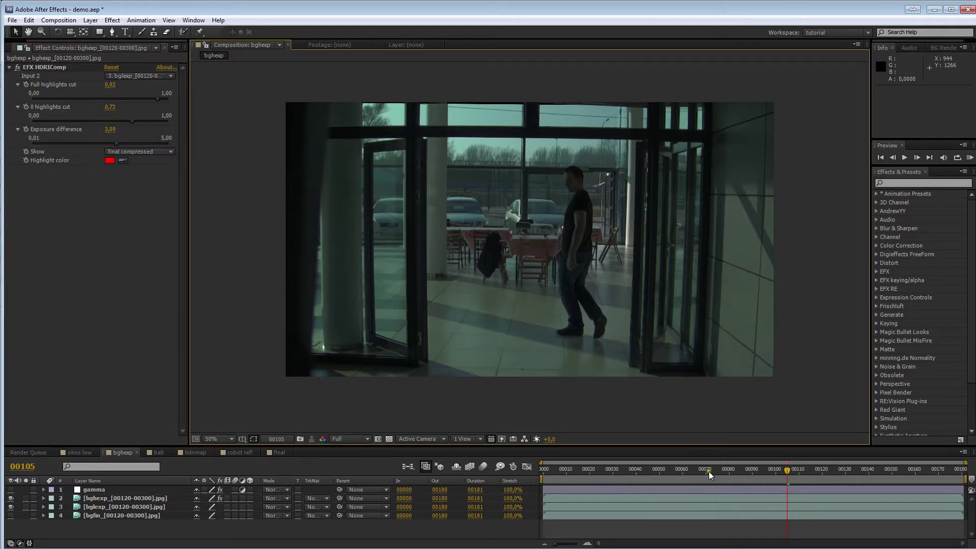
Compare the merged HDR result with the low exposure footage by toggling the bghexp layer's visibility.
left_click(11, 499)
left_click(10, 499)
left_click(10, 499)
left_click(11, 499)
left_click(10, 498)
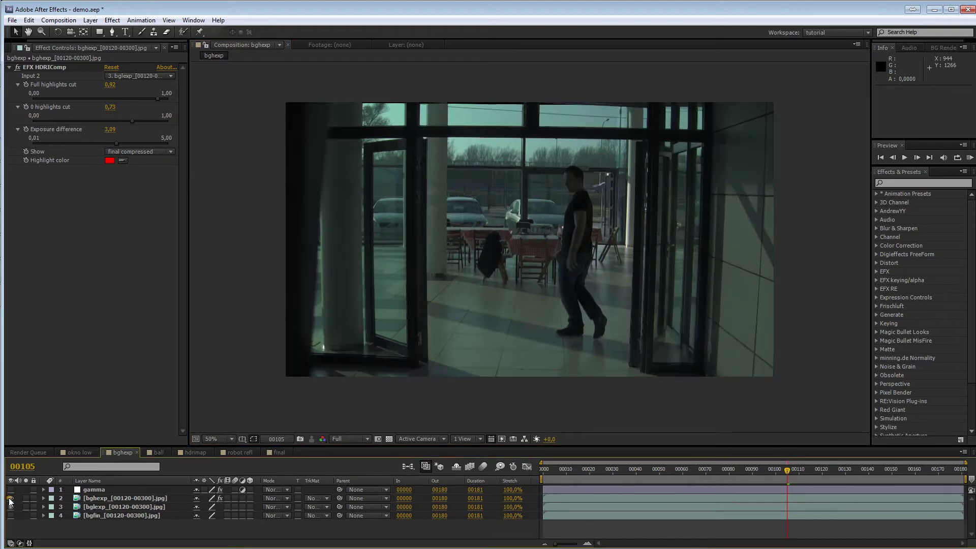
left_click(10, 499)
left_click(10, 499)
Go to frame 00178 and turn on the gamma curves layer to brighten the dark doorway area.
left_click_drag(826, 475, 958, 478)
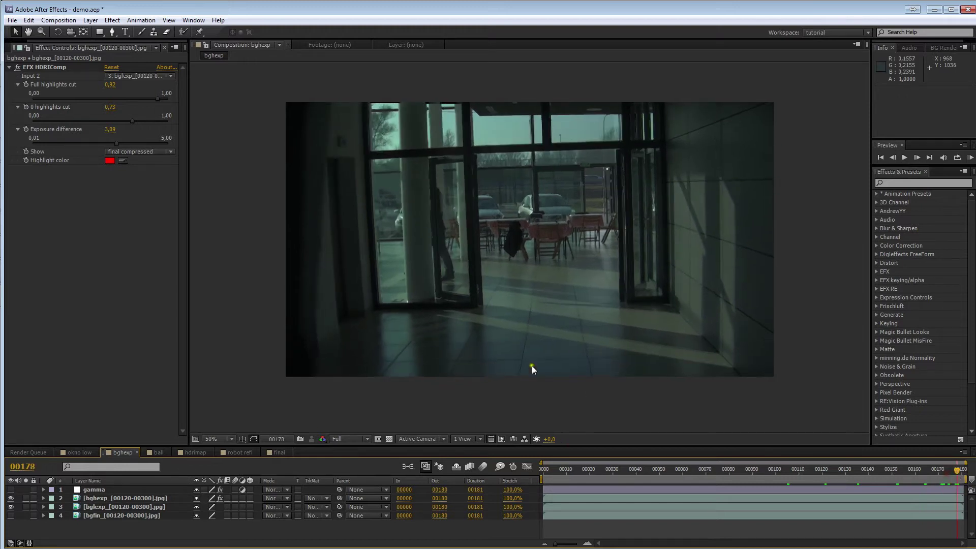
scroll(531, 365, "up", 2)
left_click_drag(377, 332, 651, 271)
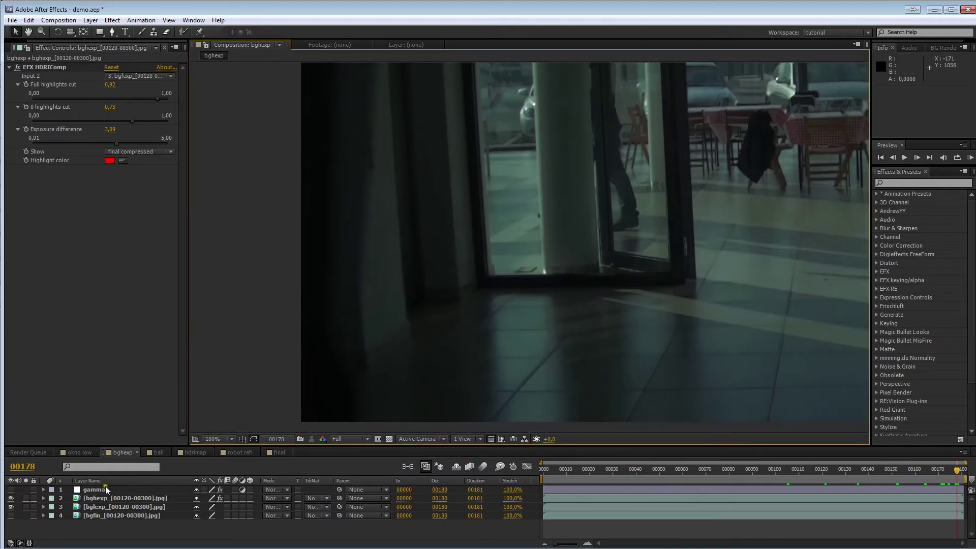
left_click(105, 488)
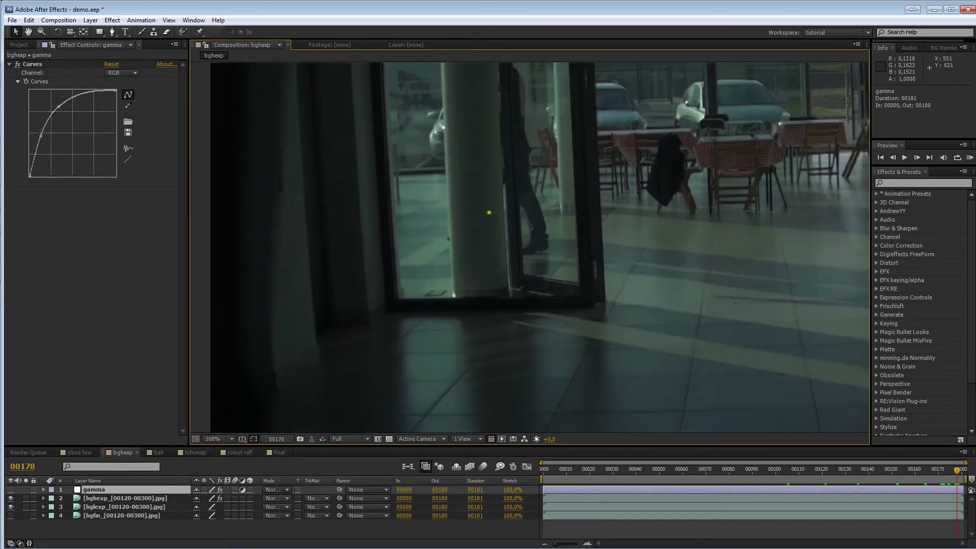
left_click(10, 490)
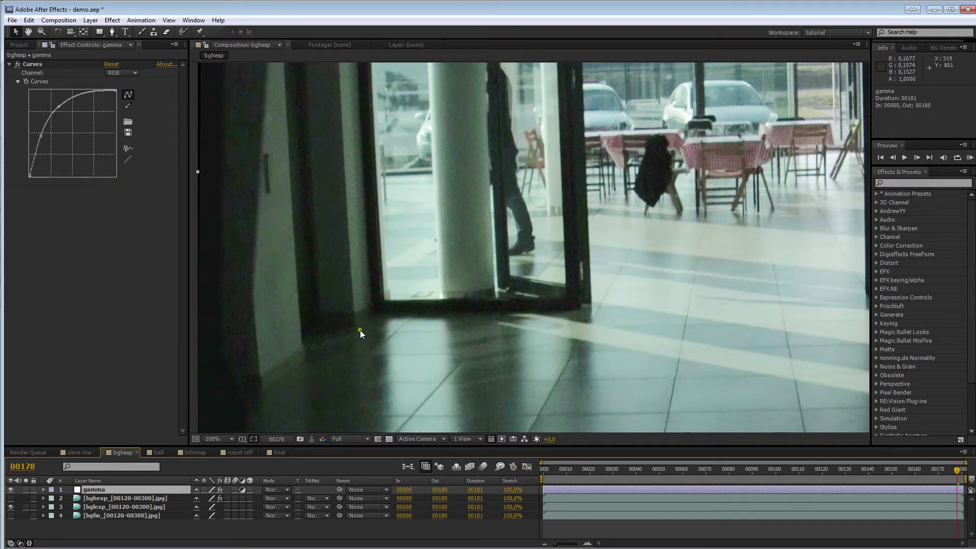
Examine the shadow noise beside the doorway up close with the bghexp layer hidden and shown, leaving it shown.
scroll(351, 326, "up", 2)
left_click_drag(340, 321, 435, 276)
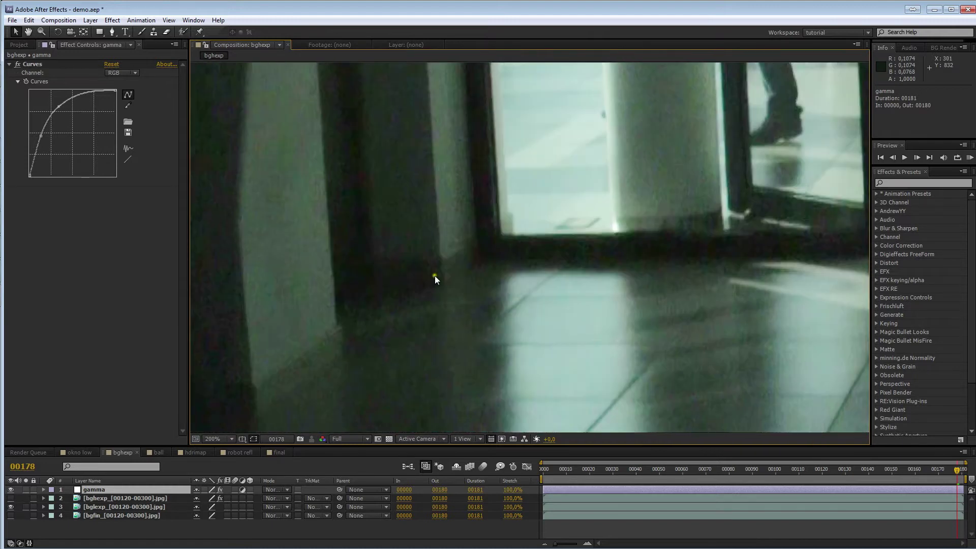
left_click(11, 498)
left_click_drag(368, 322, 336, 334)
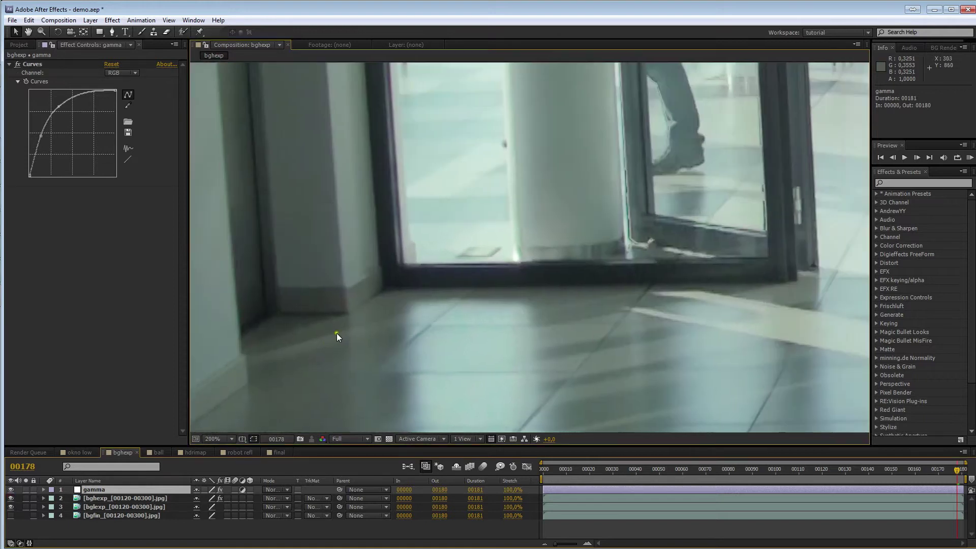
scroll(334, 334, "down", 4)
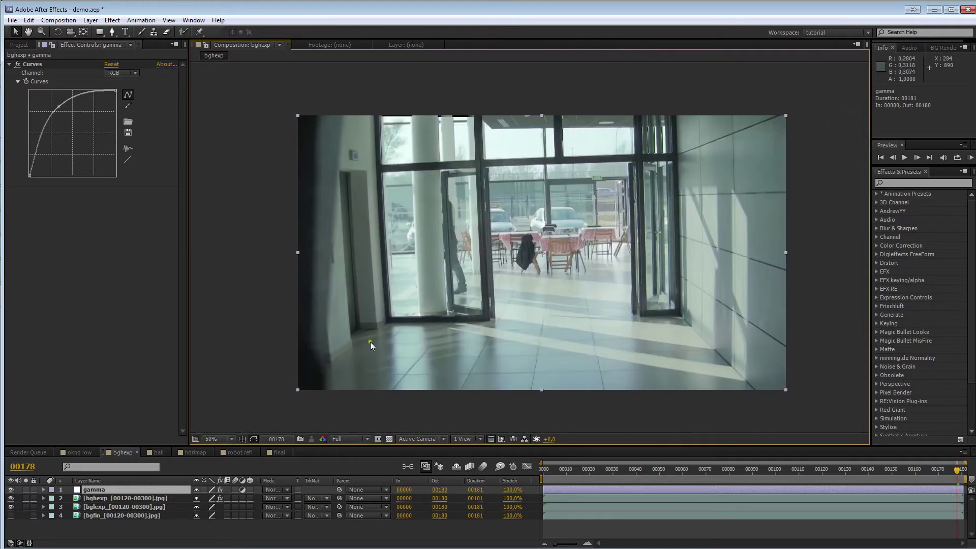
Compare the frame with the bghexp layer hidden and shown, and inspect the merged shadows along the floor, wall and doorway.
left_click(11, 498)
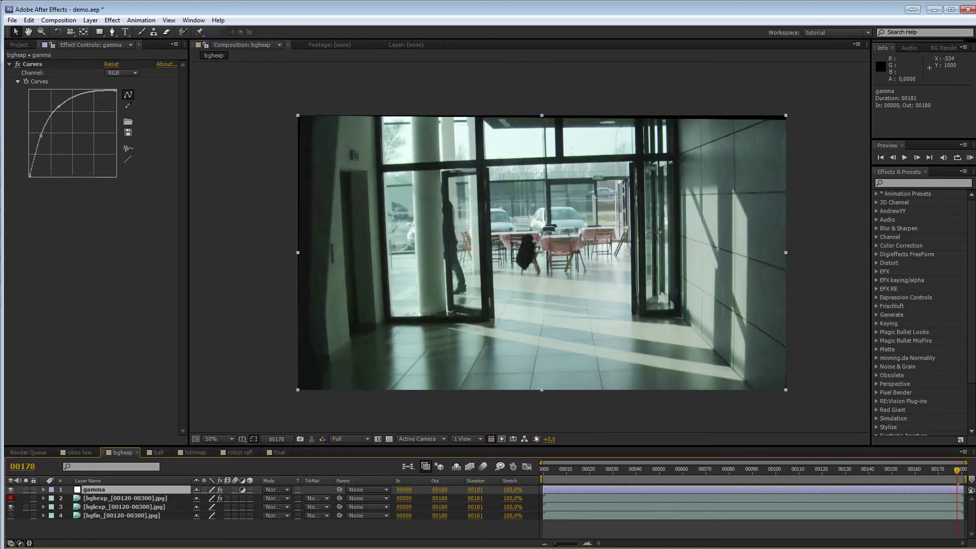
left_click(10, 498)
scroll(368, 303, "up", 4)
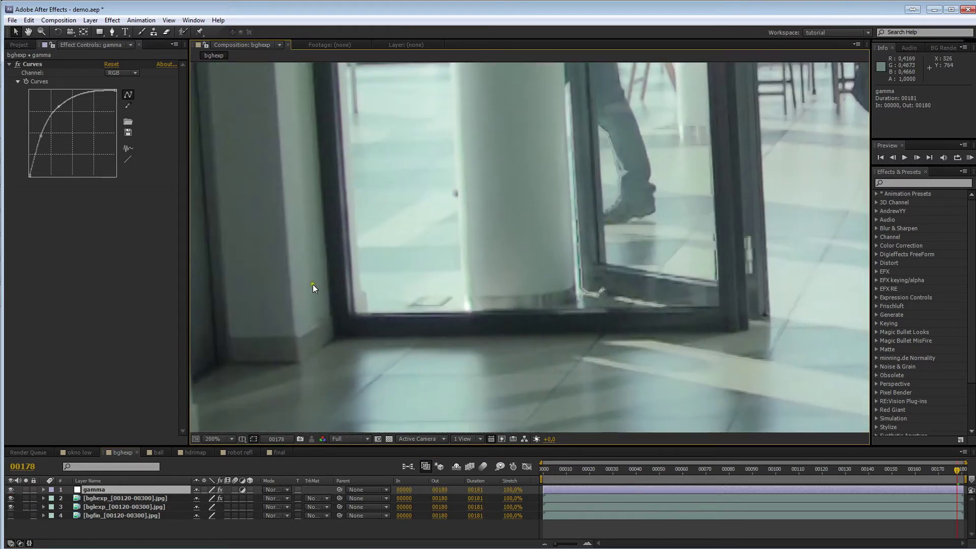
left_click_drag(312, 285, 516, 228)
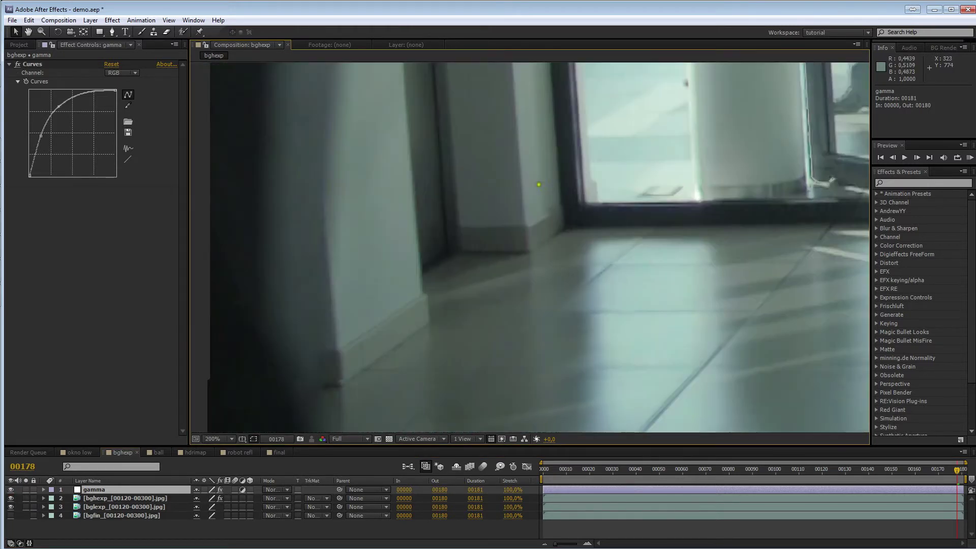
left_click_drag(438, 240, 526, 213)
scroll(509, 300, "down", 4)
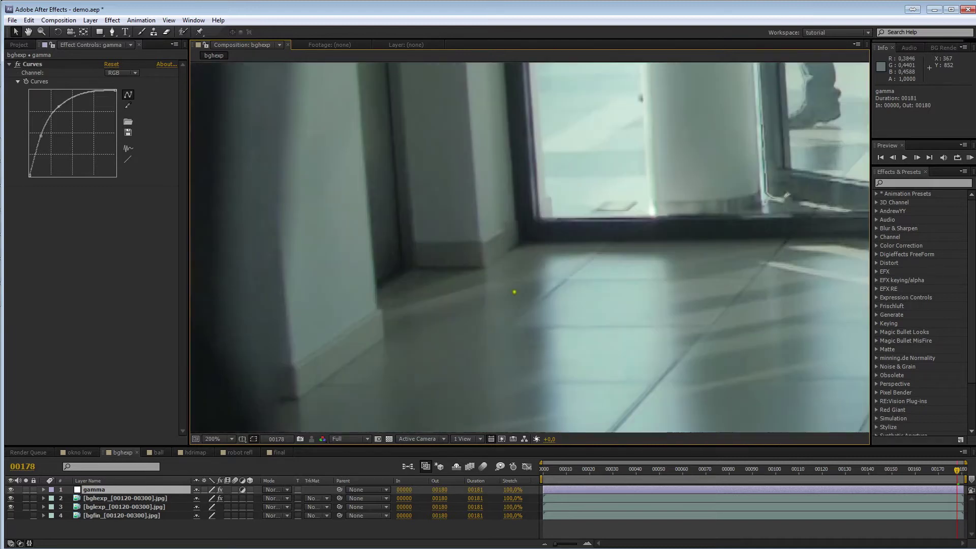
scroll(429, 345, "up", 4)
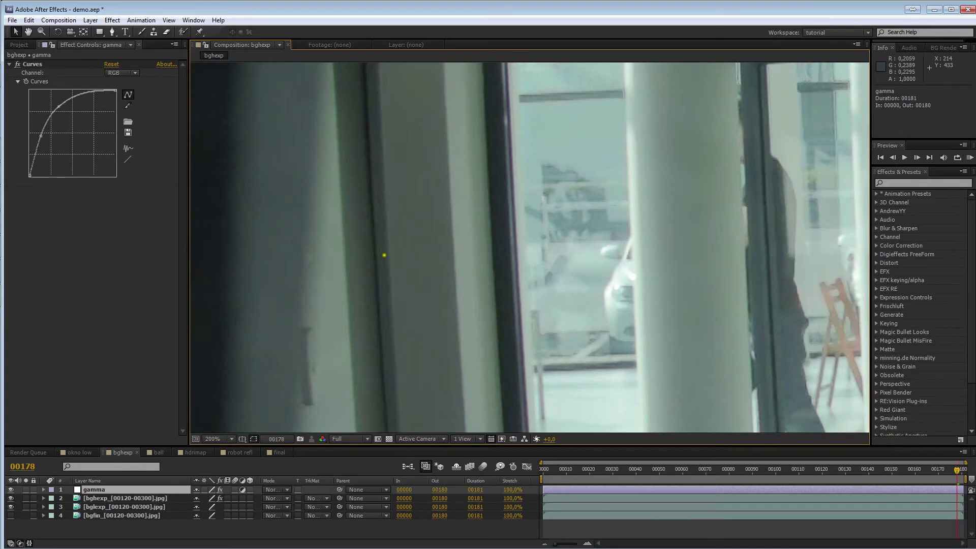
scroll(382, 255, "down", 4)
Go to frame 00014 and compare the image with the gamma layer switched off and on.
left_click(758, 469)
key("KP_0")
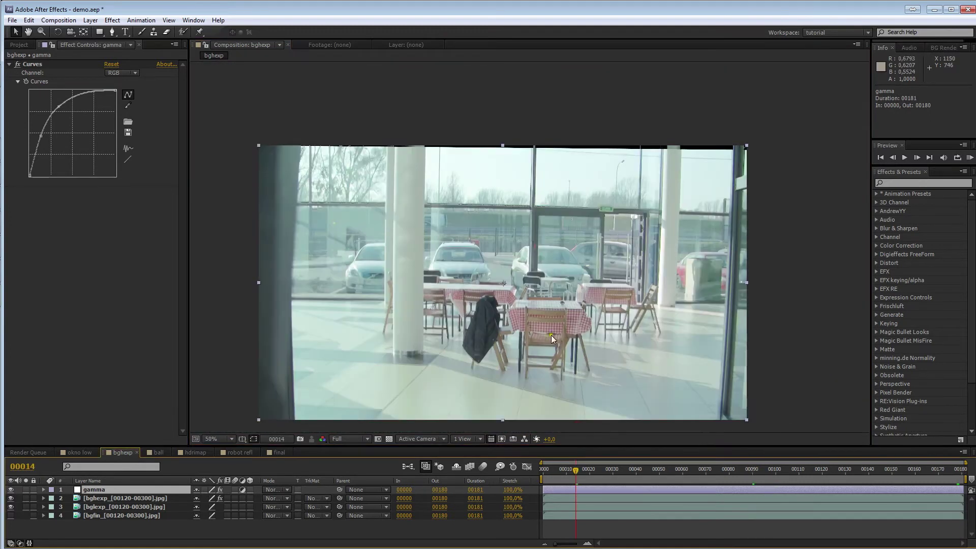
left_click(10, 489)
left_click(10, 489)
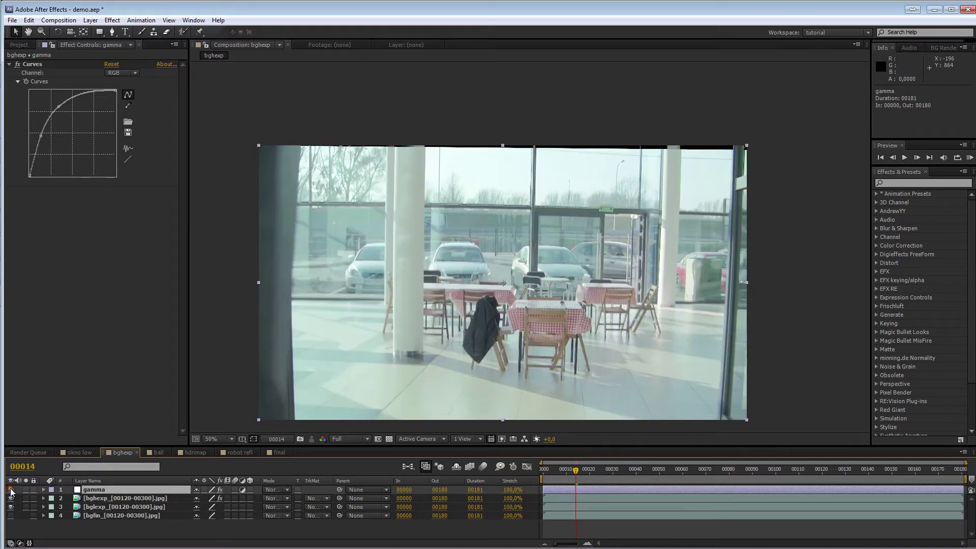
Turn off the gamma layer and set the bghexp layer's HDRIComp Show option to final raw 32bit.
left_click(77, 501)
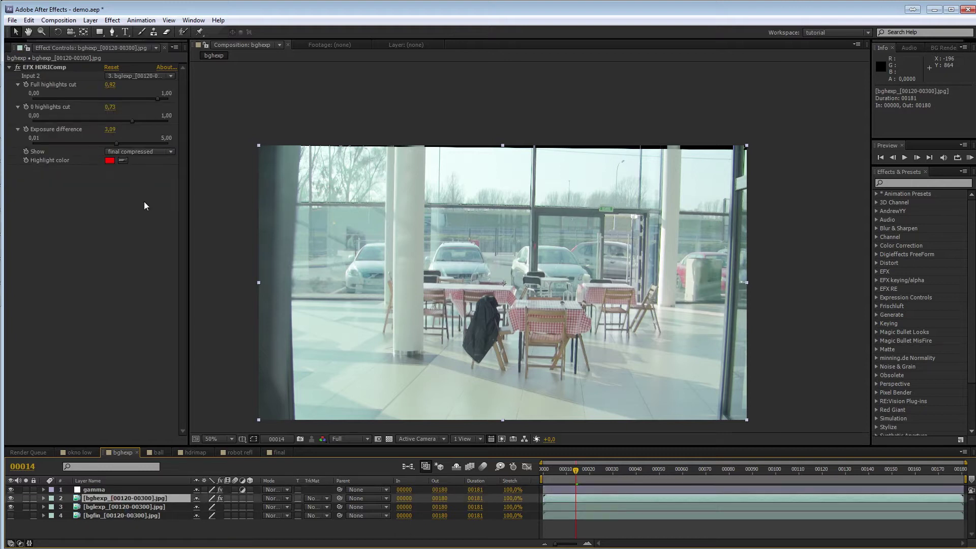
left_click(10, 490)
left_click(145, 152)
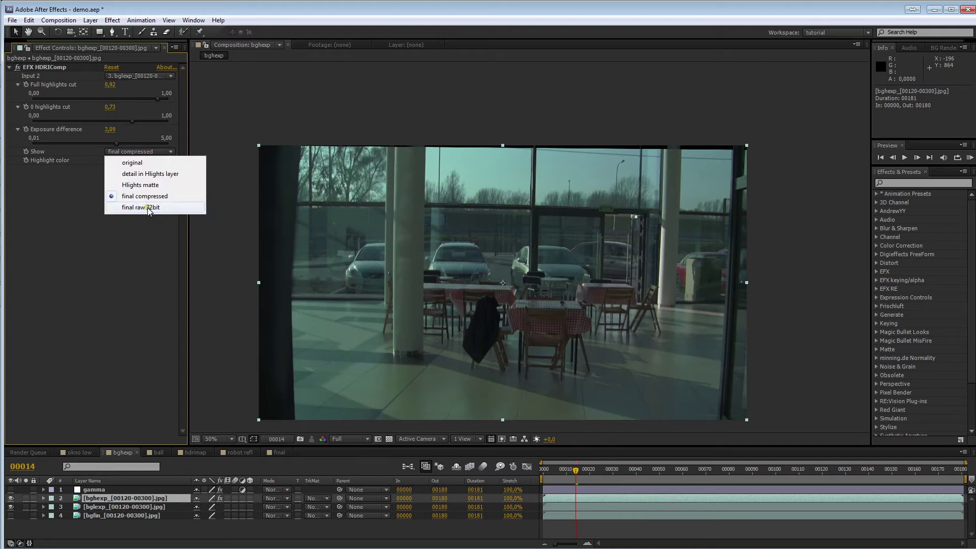
left_click(148, 208)
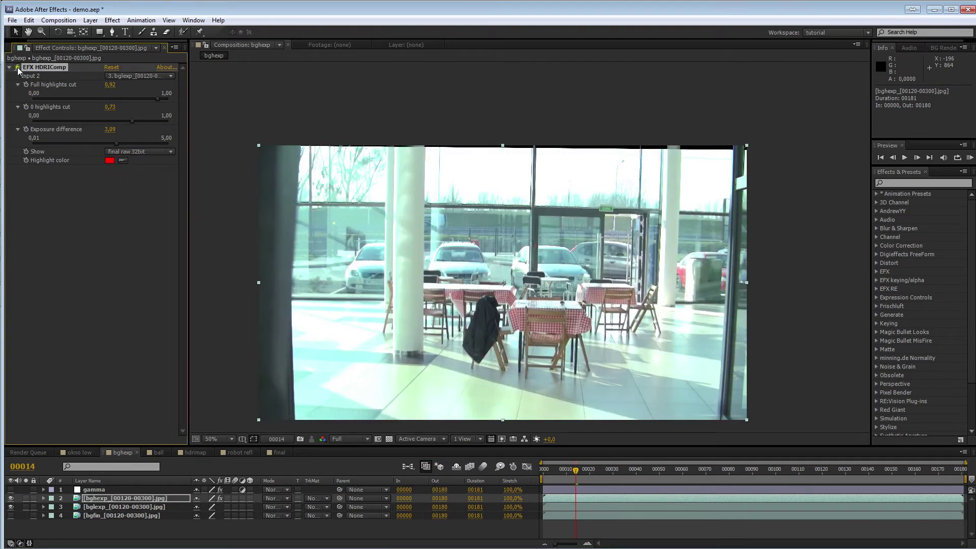
Compare the raw 32-bit result with the original high exposure footage by toggling the HDRIComp effect, leaving it enabled.
left_click(17, 68)
left_click(18, 69)
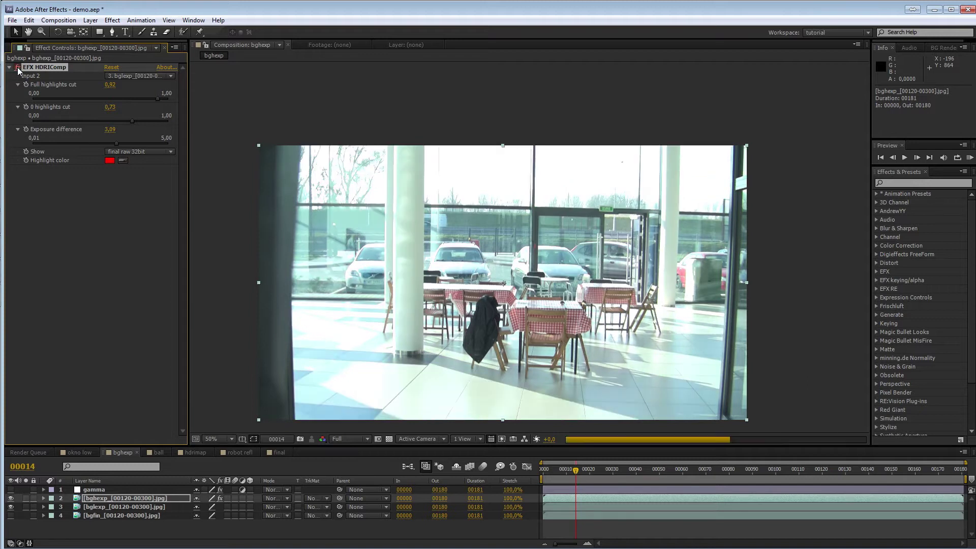
left_click(18, 68)
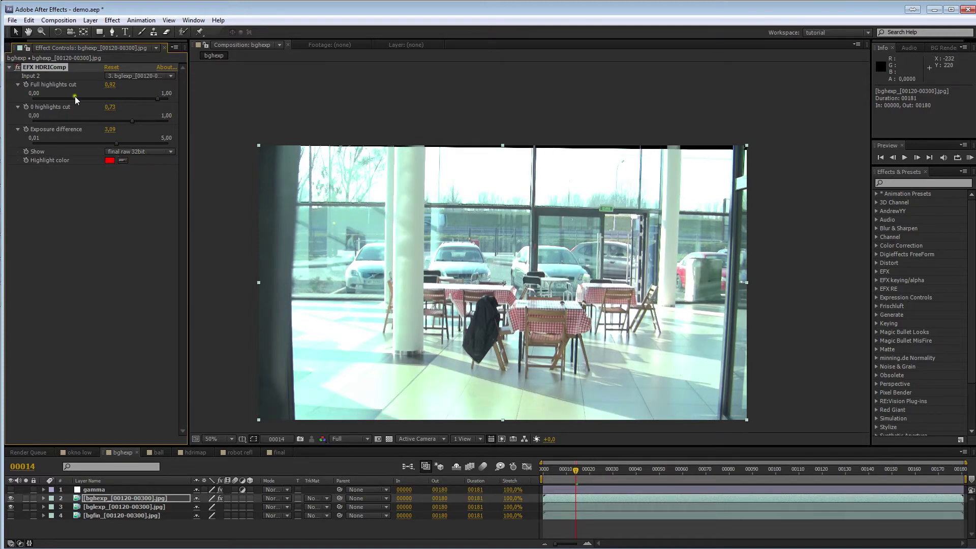
left_click(17, 68)
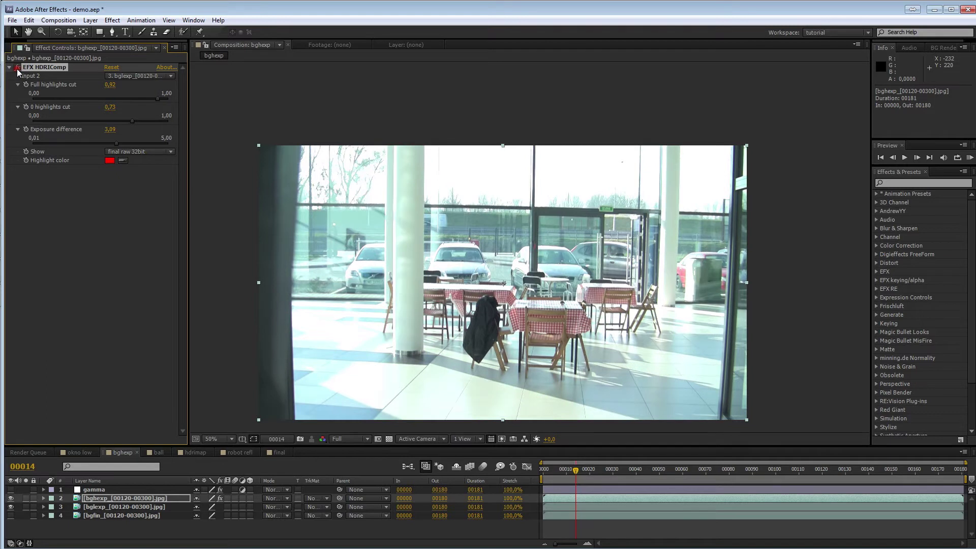
left_click(17, 69)
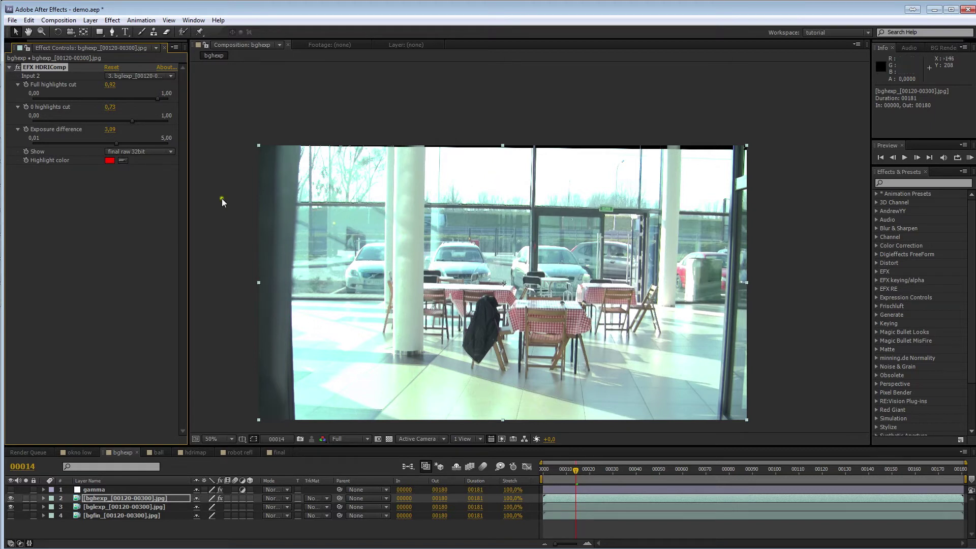
Add a Levels effect to the bghexp layer and lower its Output White to 0.6078.
right_click(98, 201)
mouse_move(162, 299)
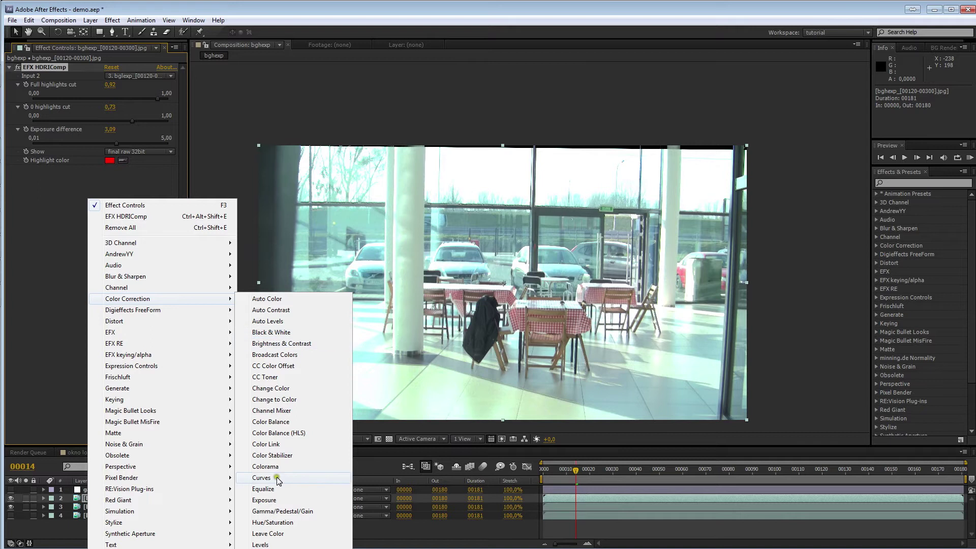
left_click(261, 544)
left_click_drag(163, 240, 97, 240)
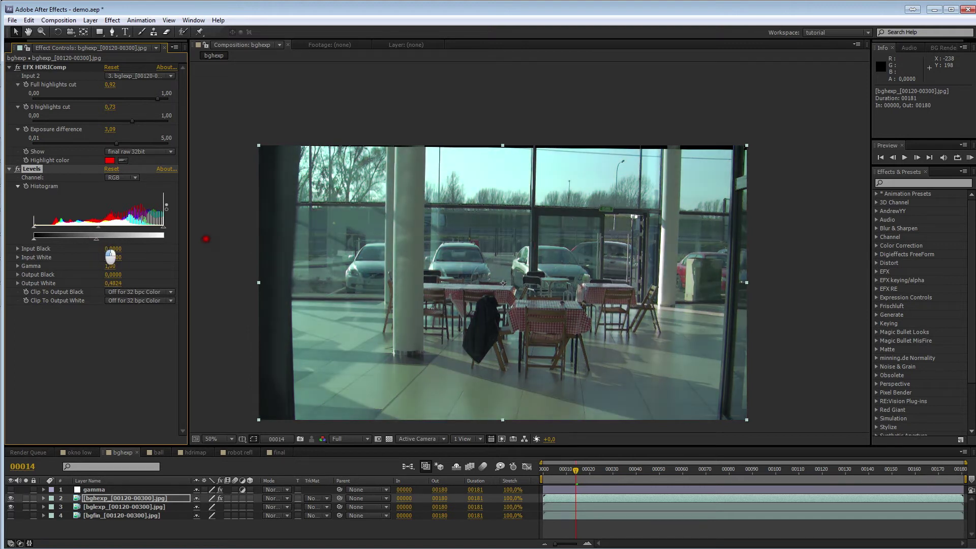
mouse_move(96, 239)
left_mouse_down()
mouse_move(132, 240)
mouse_move(114, 244)
left_mouse_up()
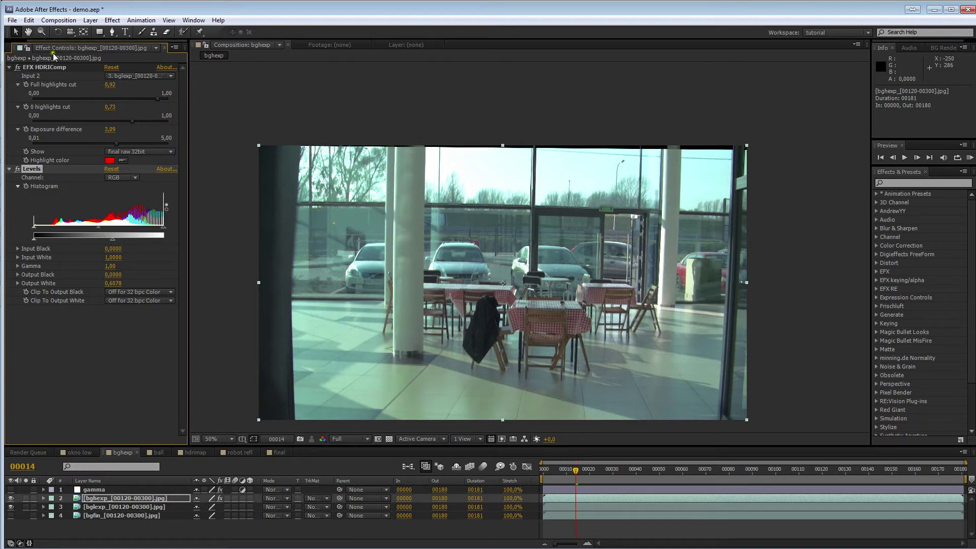
Compare the highlights at 8 bpc project depth, restore 32 bpc and return to the layer's effect settings.
left_click(21, 47)
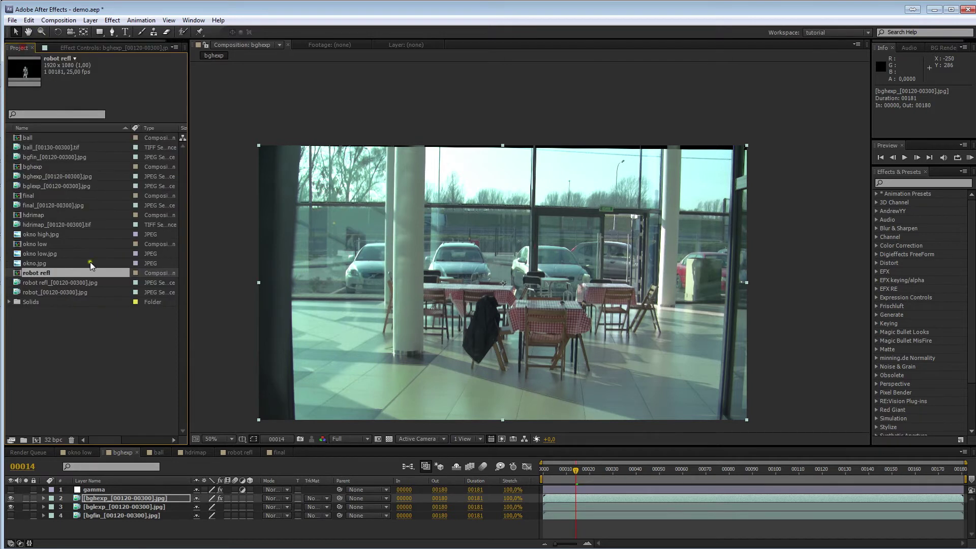
left_click(41, 440)
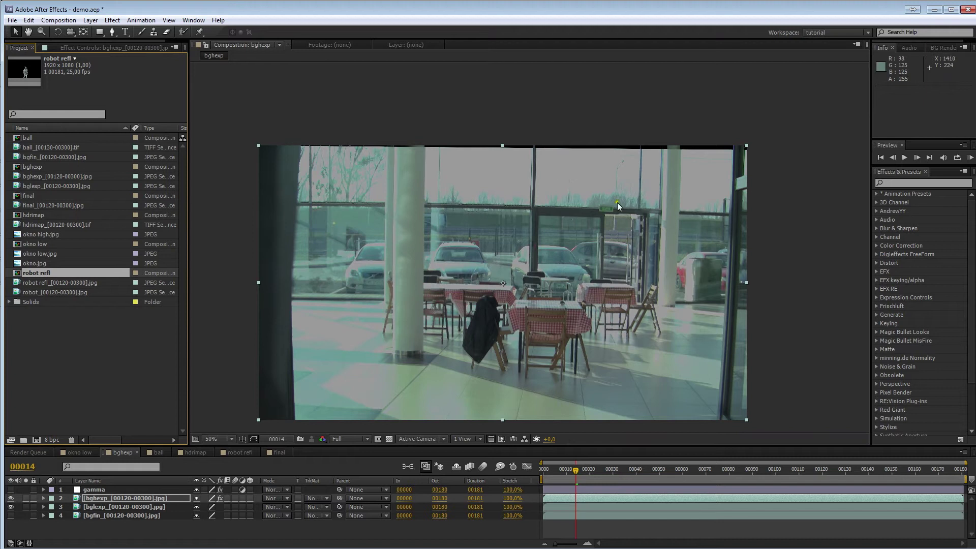
left_click(54, 440, "alt")
left_click(53, 440, "alt")
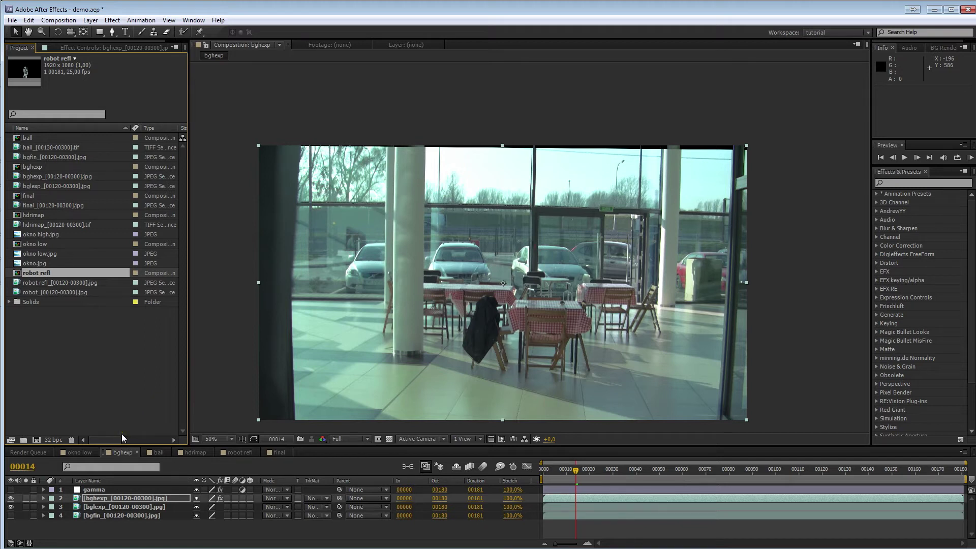
key("F3")
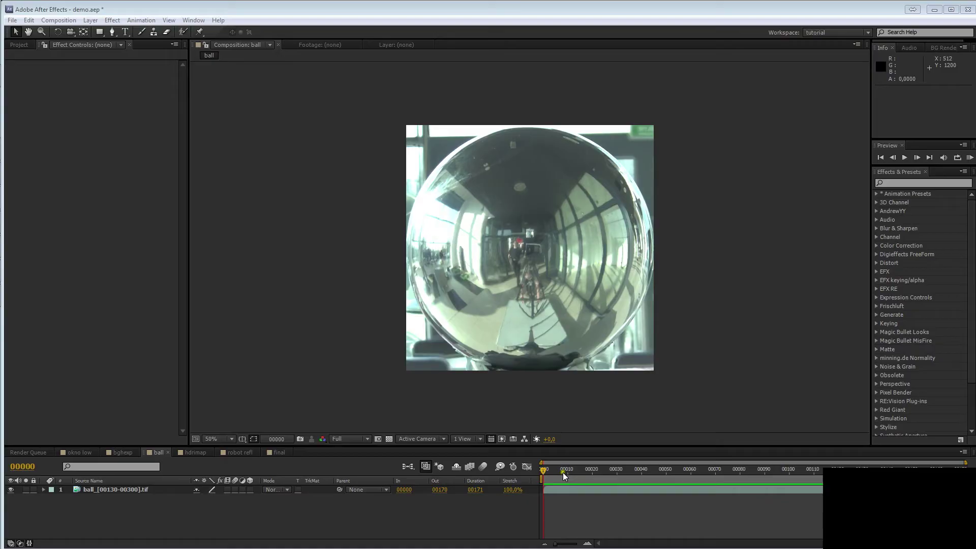
Scrub the ball composition to frame 00091 and add a Levels effect to the ball layer with Output White at 0.6235.
left_click_drag(549, 471, 767, 478)
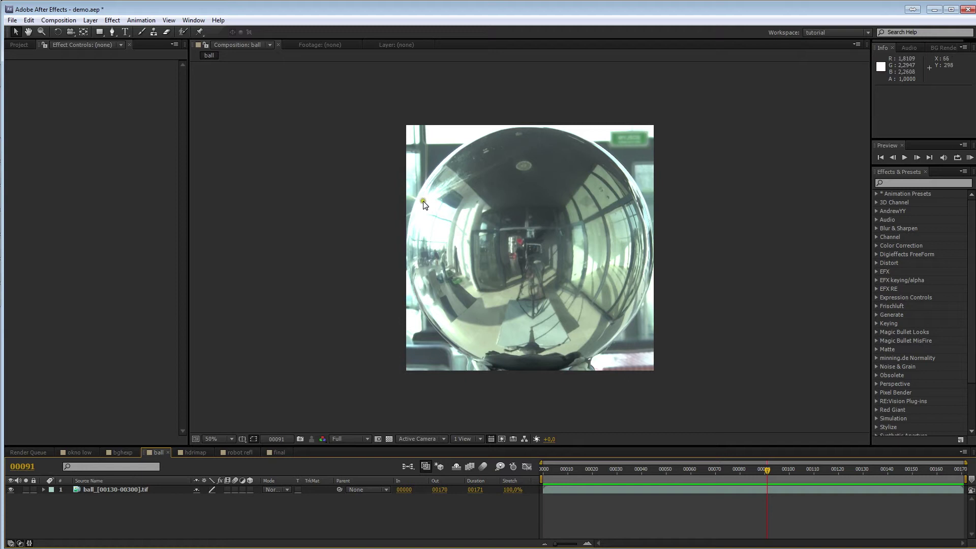
left_click(127, 490)
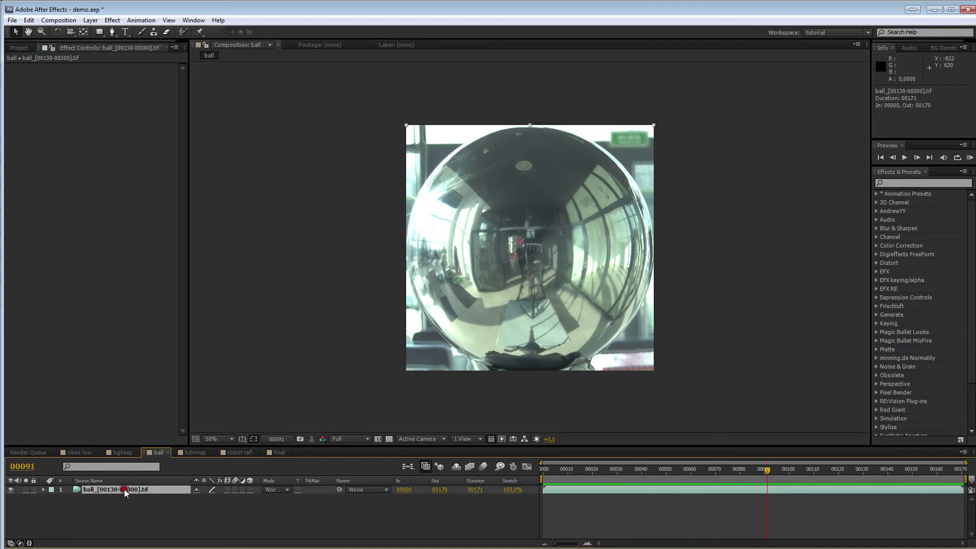
right_click(121, 228)
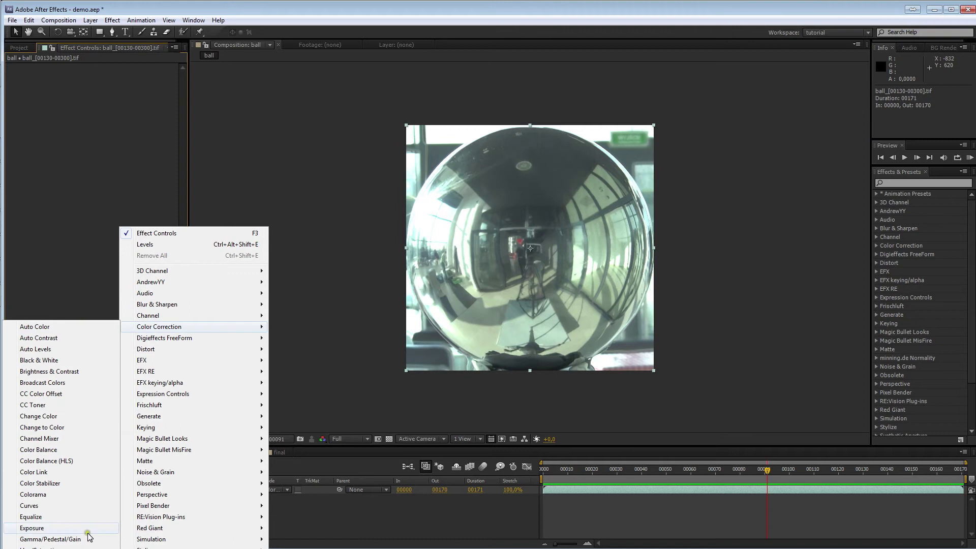
left_click(147, 244)
left_click_drag(145, 141, 115, 142)
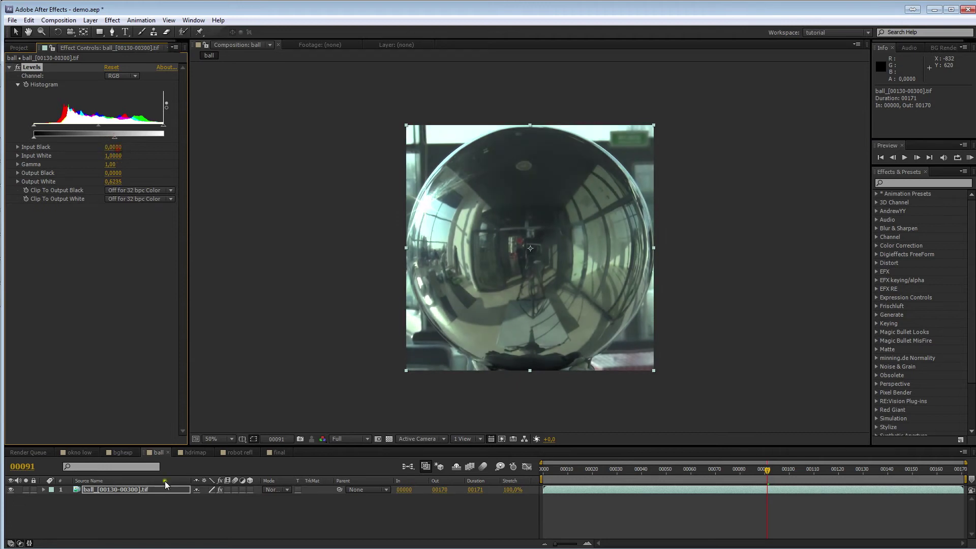
left_click(208, 517)
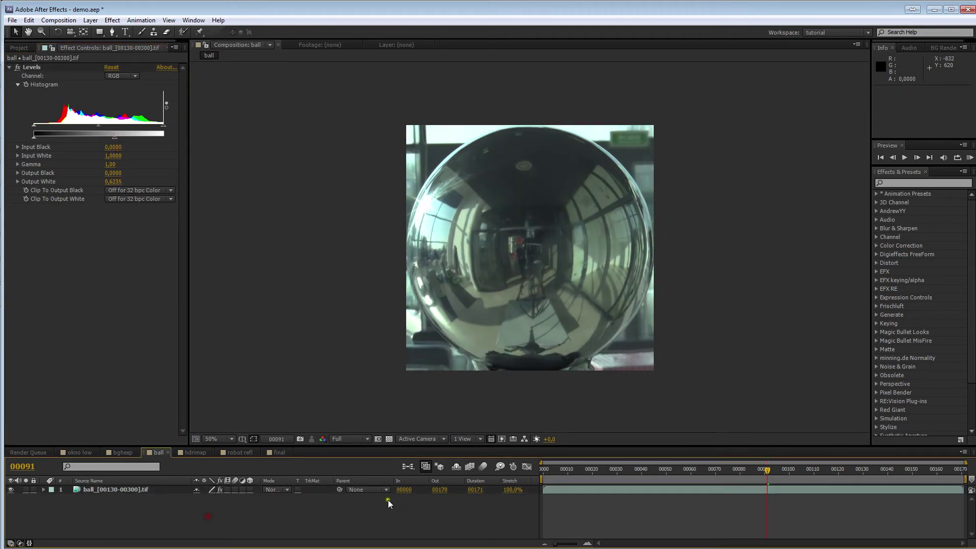
left_click(769, 477)
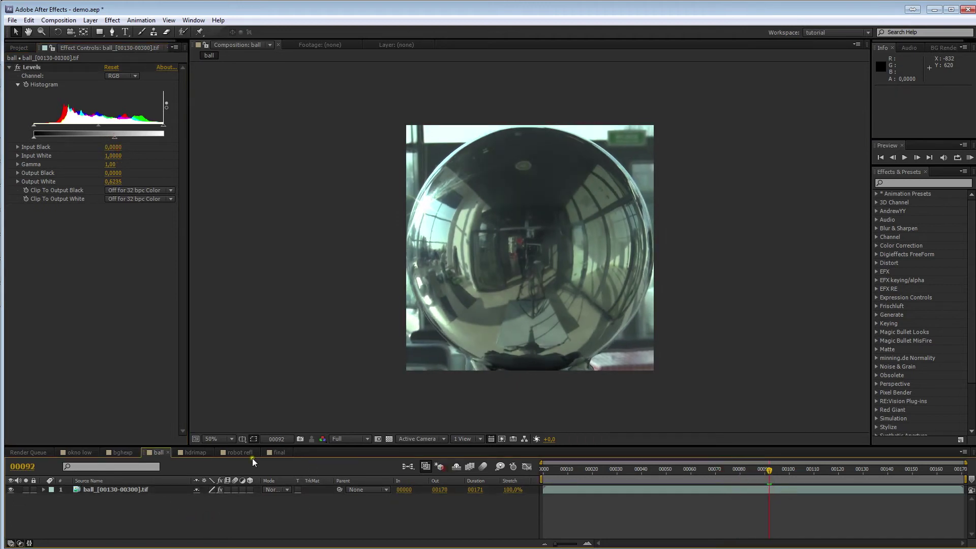
Open the hdrimap composition and scrub through its frames to examine the unwrapped panorama.
left_click(197, 453)
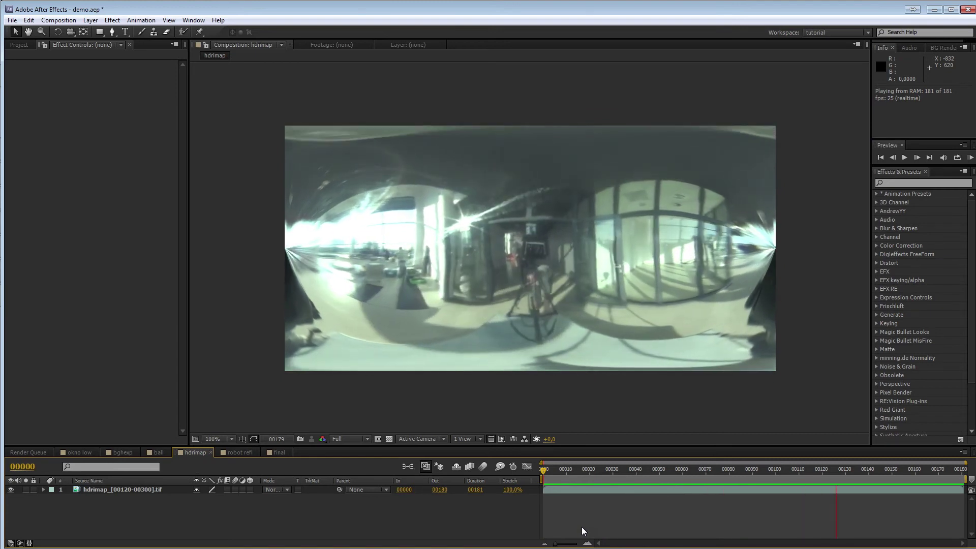
left_click(833, 473)
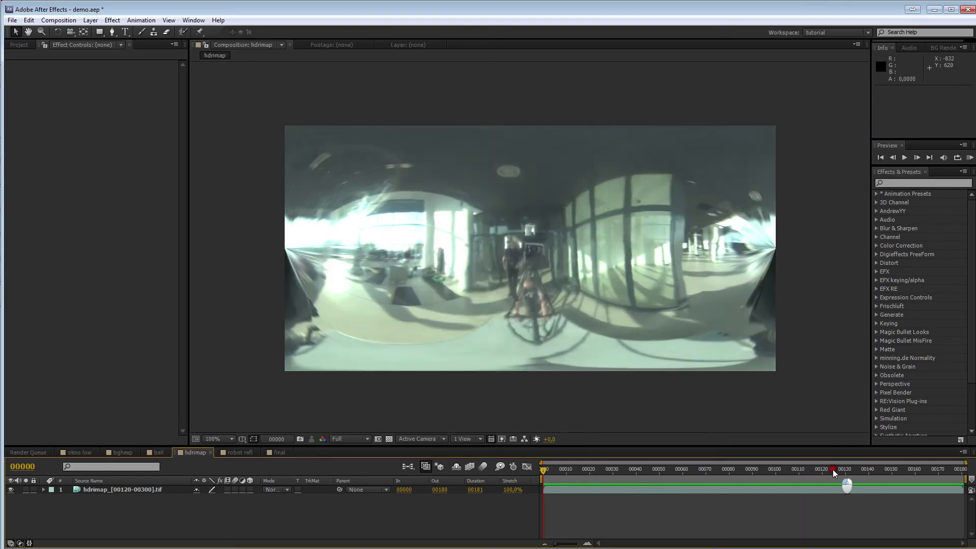
key("space")
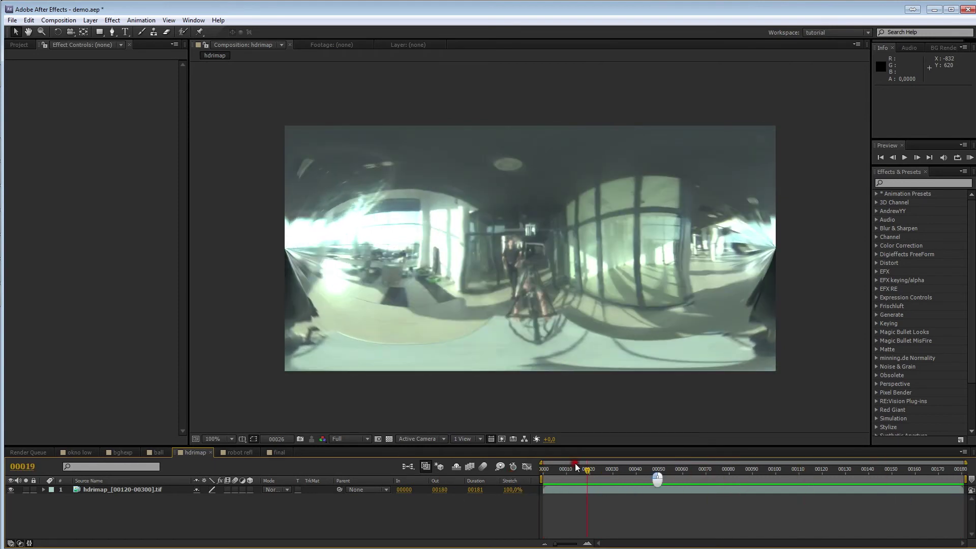
left_click(505, 467)
left_click_drag(936, 469, 774, 473)
Open the robot refl composition, preview it and scrub between its start and end to examine the robot's reflections.
left_click(234, 452)
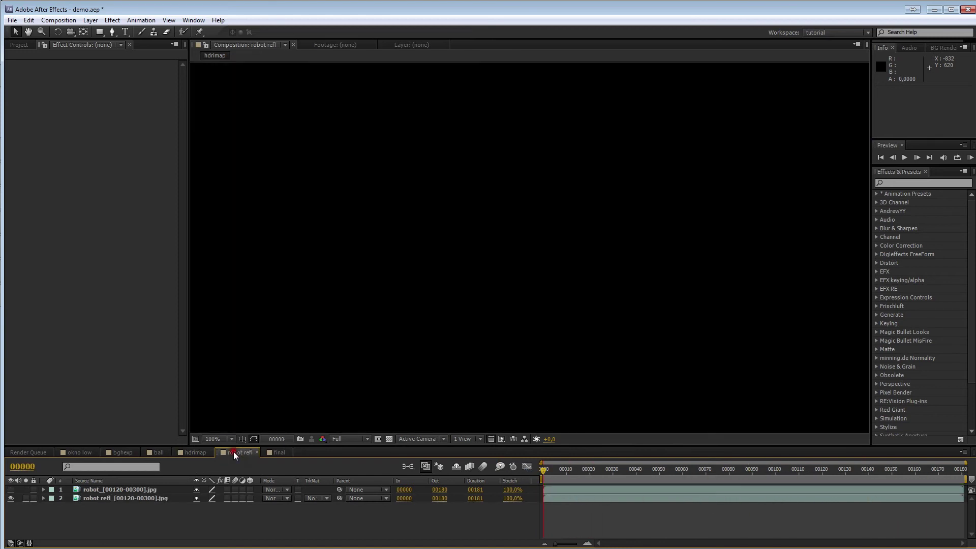
key("ctrl+0")
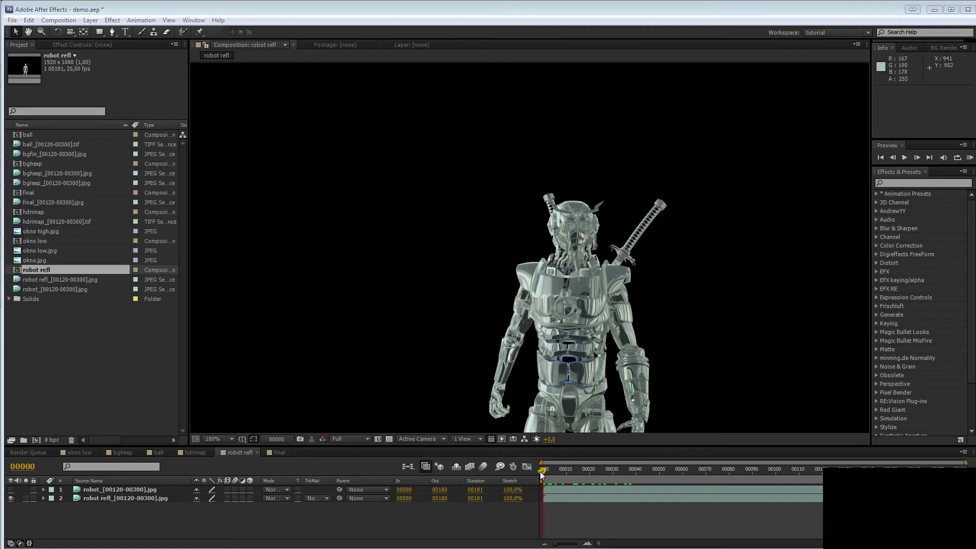
key("KP_0")
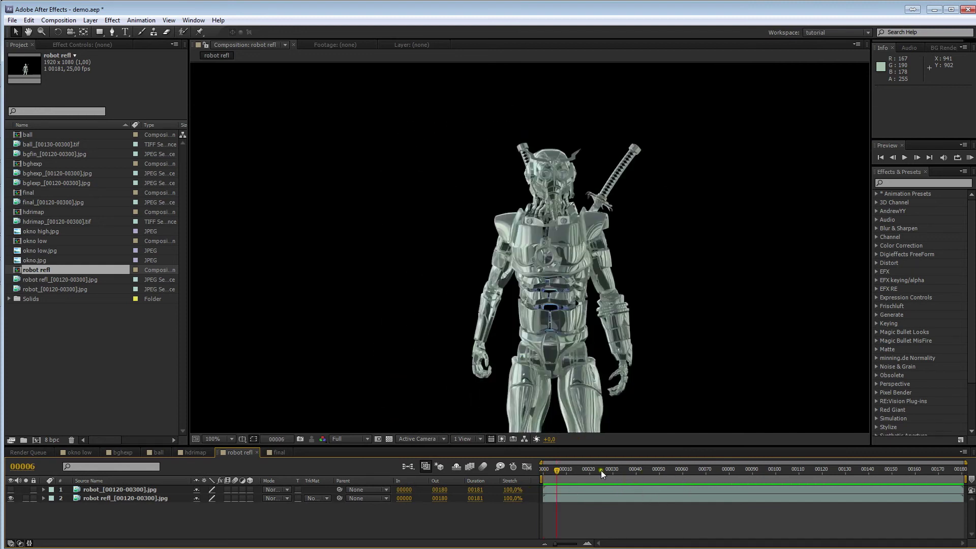
left_click(554, 471)
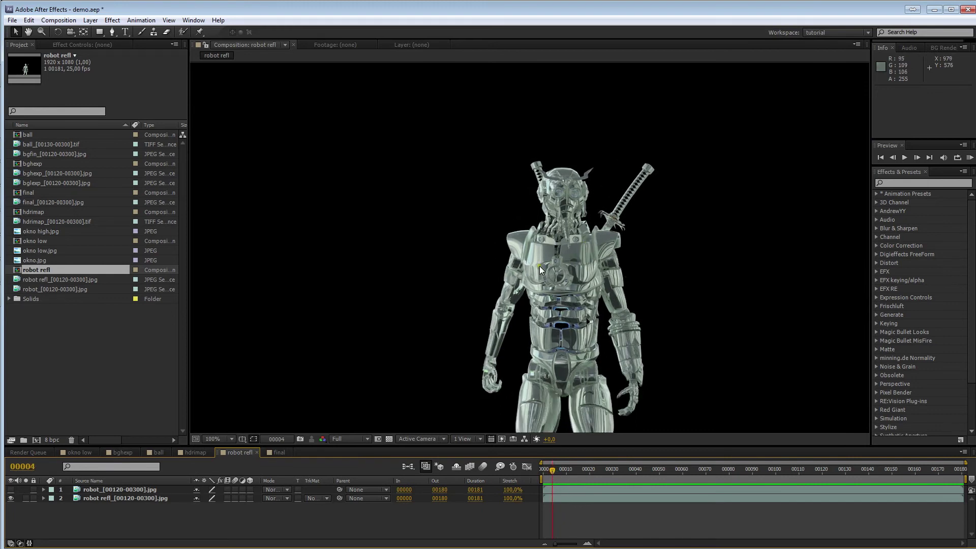
left_click_drag(552, 471, 955, 468)
left_click(550, 469)
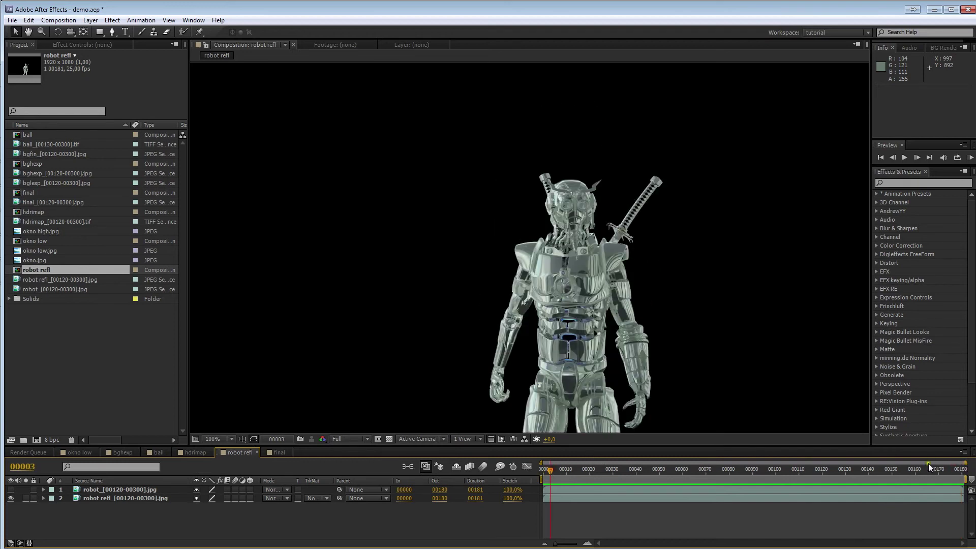
Compare the robot's reflections between the early and late frames of the robot refl composition, ending at the first frame.
left_click(951, 469)
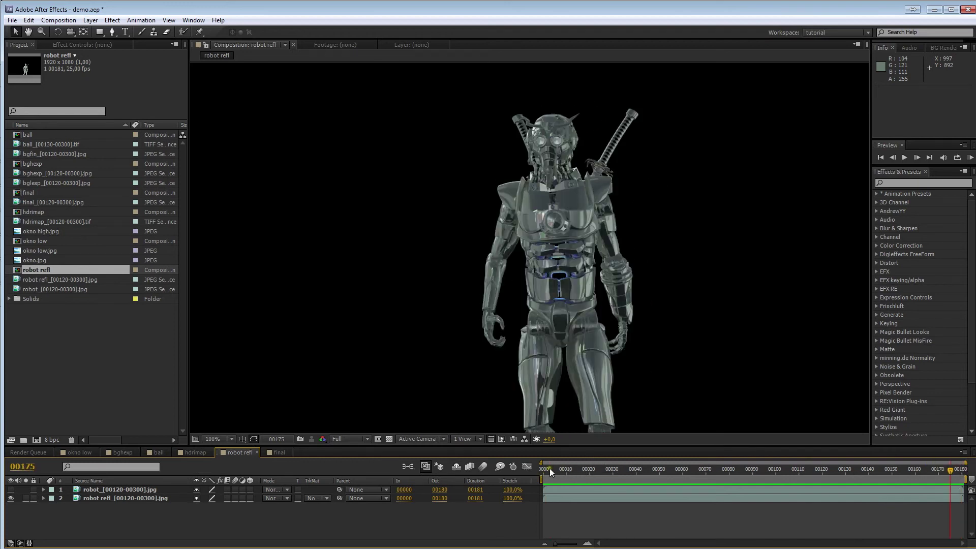
left_click(551, 469)
left_click(952, 469)
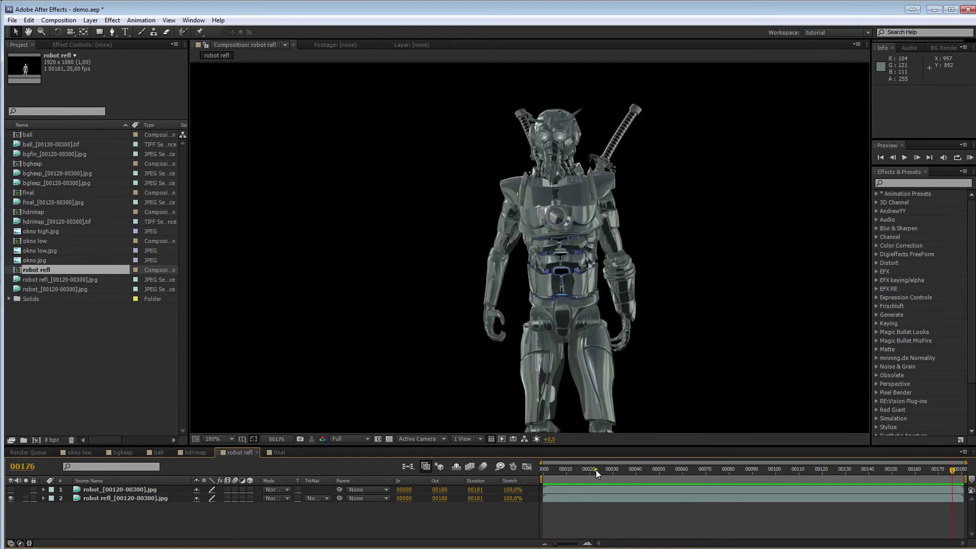
left_click(553, 469)
left_click(955, 468)
left_click_drag(556, 472, 469, 475)
left_click(11, 490)
key("KP_0")
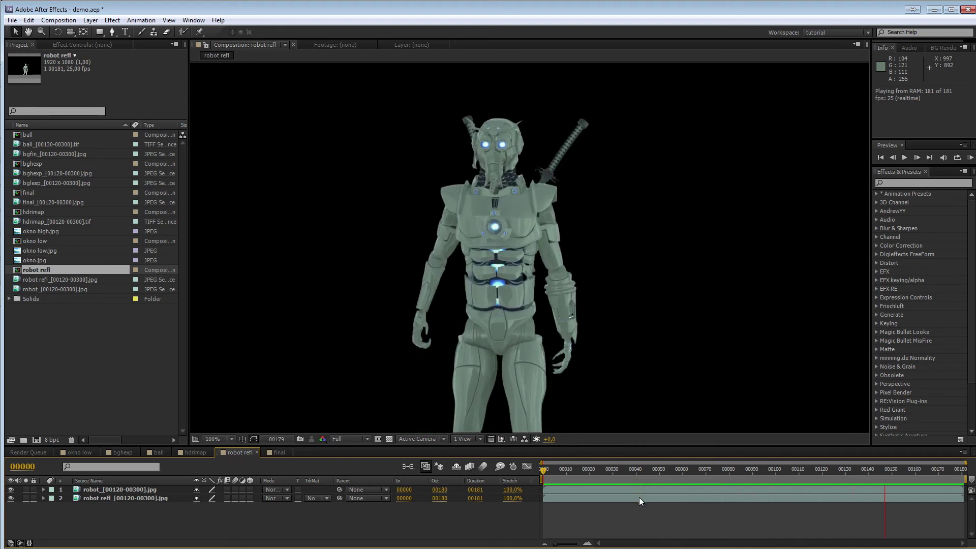
mouse_move(588, 470)
left_mouse_down()
mouse_move(551, 469)
mouse_move(952, 486)
mouse_move(586, 489)
left_mouse_up()
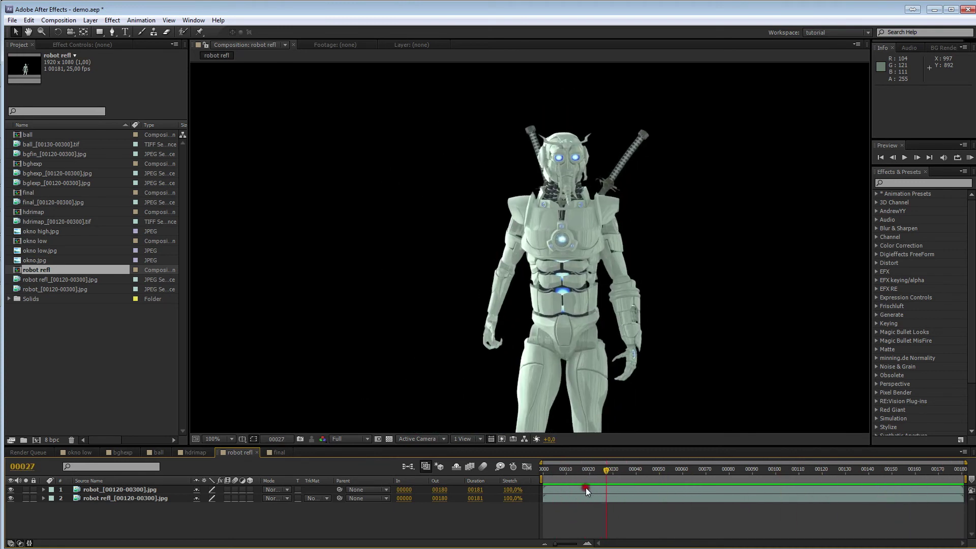
Open the final composition, run a RAM preview and scrub to frame 00177 to examine the composited robot.
left_click(279, 454)
key("KP_0")
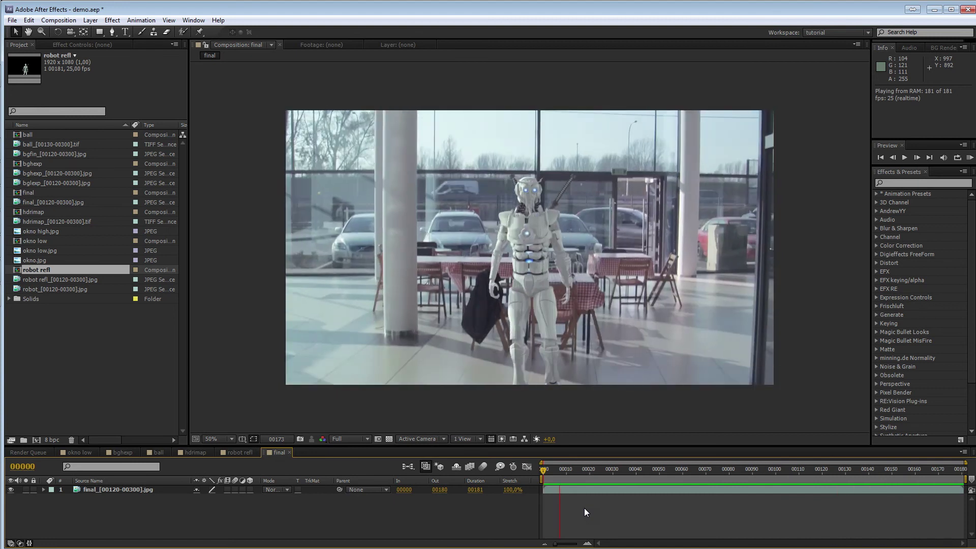
left_click_drag(687, 467, 619, 472)
left_click_drag(758, 471, 951, 478)
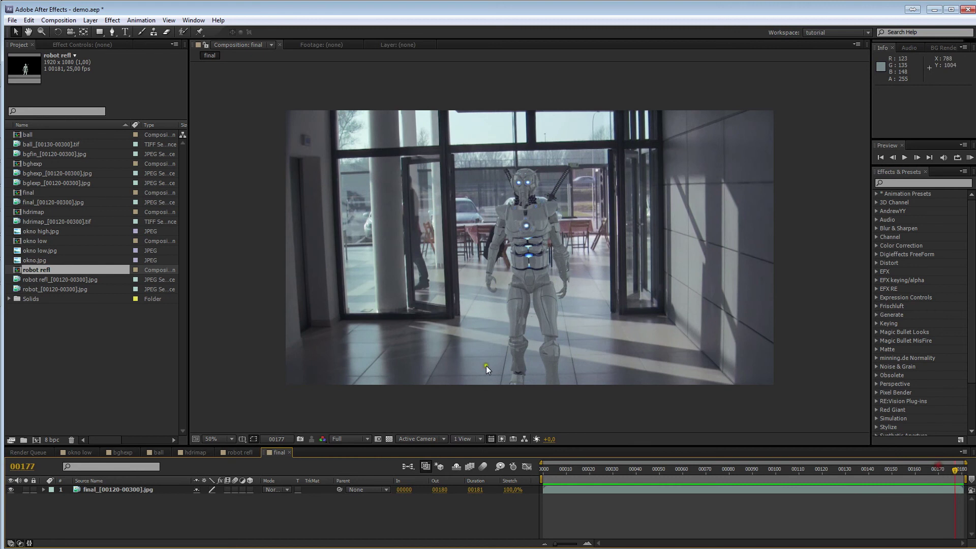
Open the bghexp composition and set the EFX HDRIComp Show option to final compressed on the bghexp layer.
left_click(135, 457)
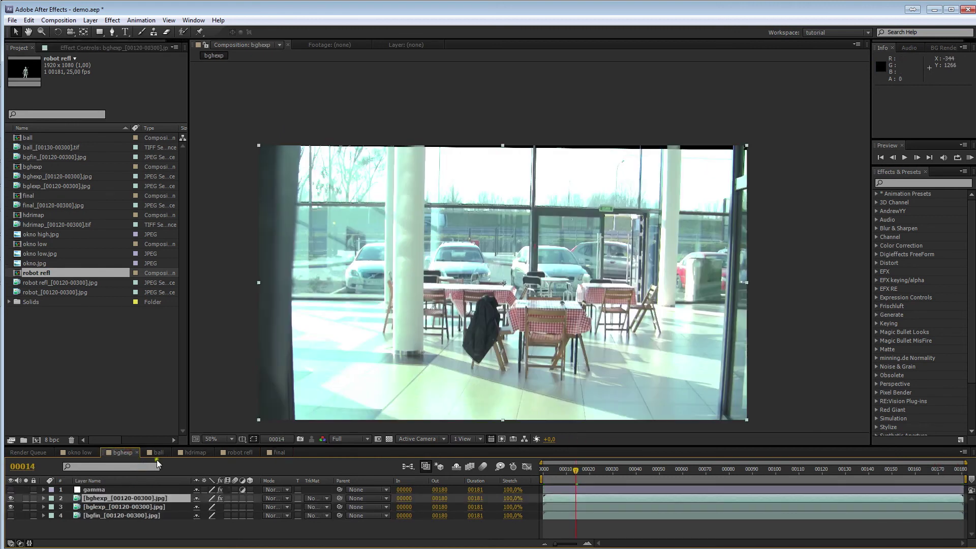
left_click(116, 48)
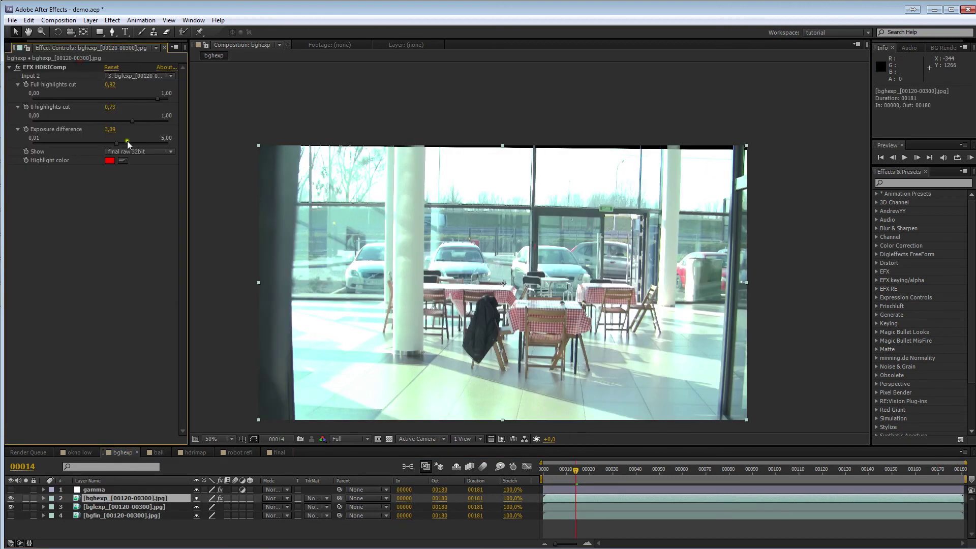
left_click(139, 152)
left_click(135, 200)
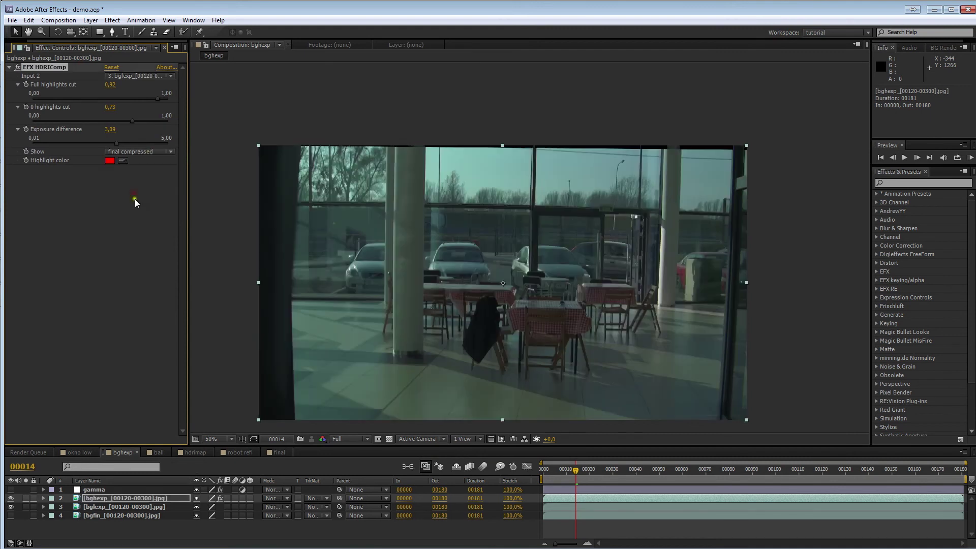
Turn on the gamma layer and scrub through the later frames to check the compressed footage, ending at frame 00109.
left_click(11, 490)
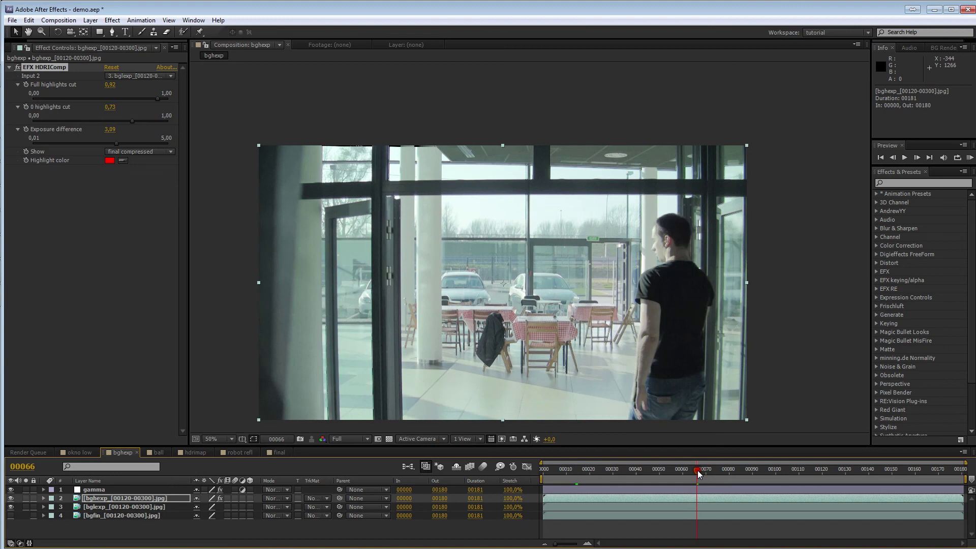
left_click_drag(740, 472, 799, 474)
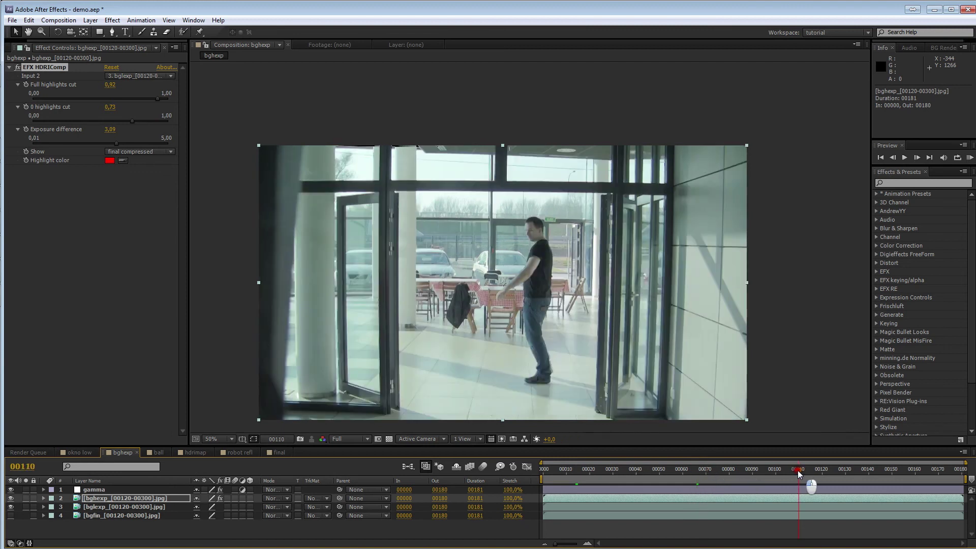
left_click_drag(922, 475, 797, 478)
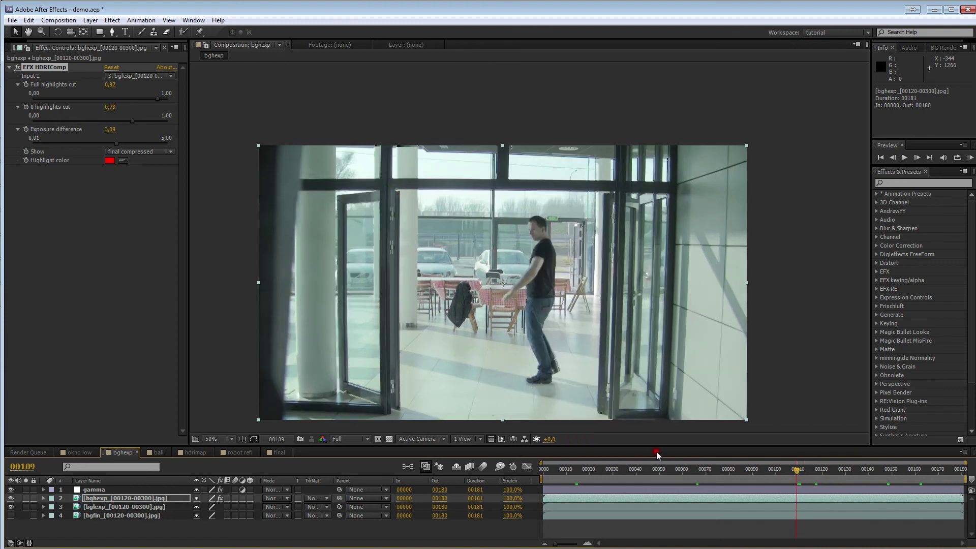